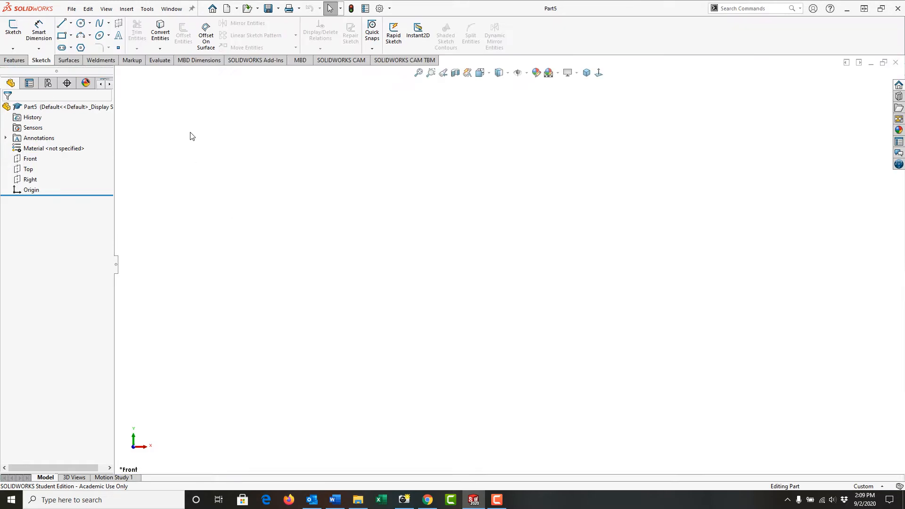
Add a Weldment feature to the part and start a 3D sketch in isometric view
{"action": "left_click", "coordinate": [110, 61]}
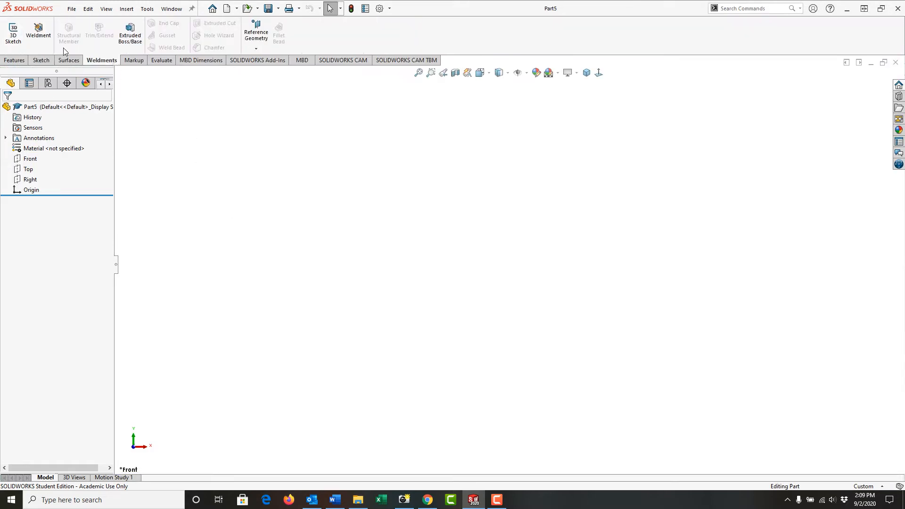
{"action": "left_click", "coordinate": [39, 31]}
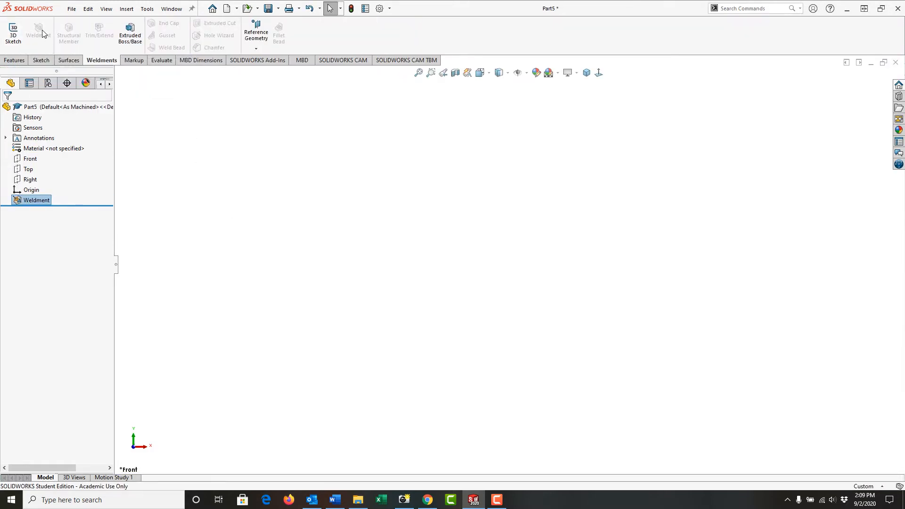
{"action": "left_click", "coordinate": [13, 34]}
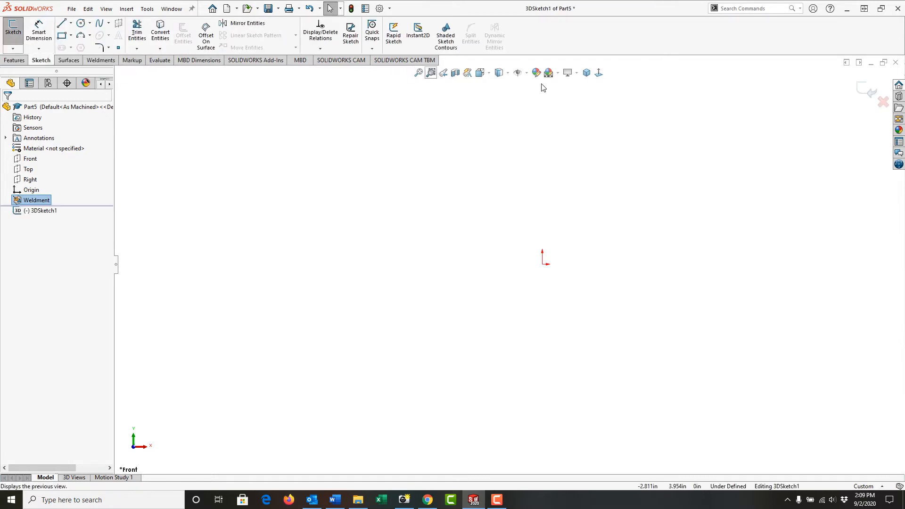
{"action": "left_click", "coordinate": [586, 74]}
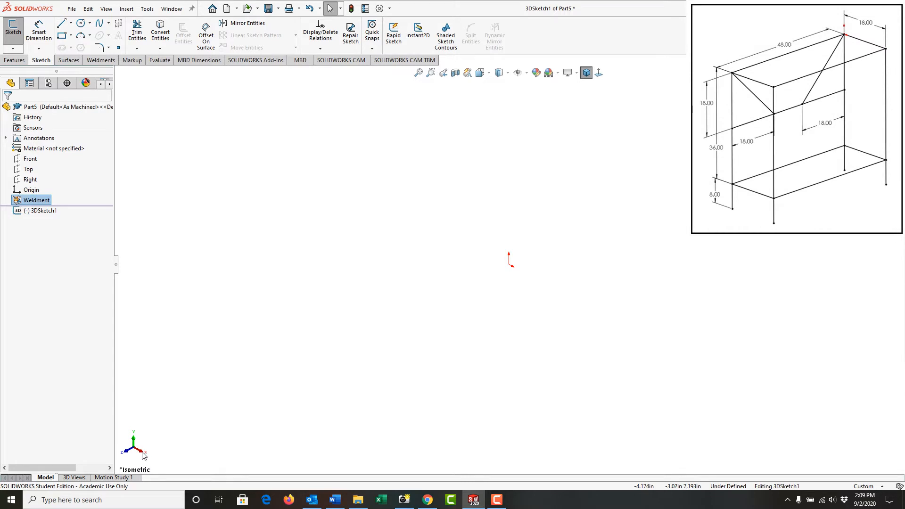
Sketch a corner rectangle about 2.2 by 4.2 in on the ZX plane, starting at the origin
{"action": "left_click", "coordinate": [63, 36]}
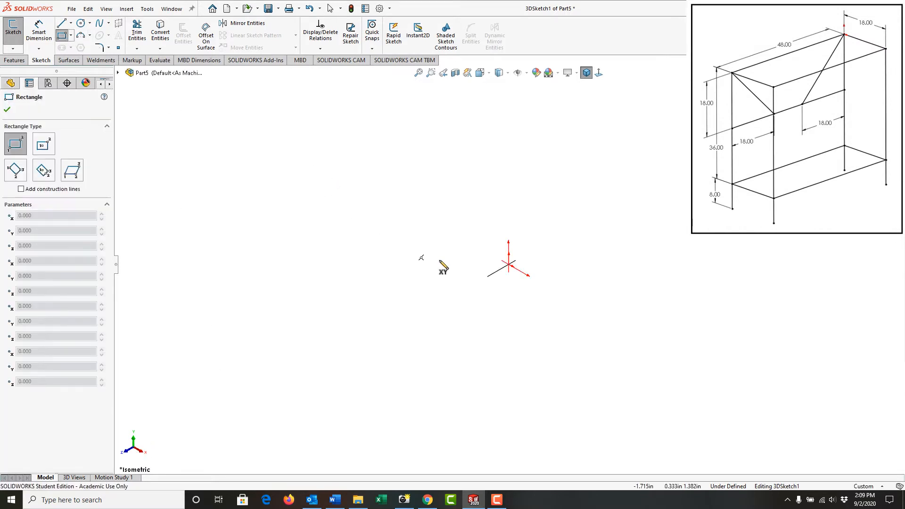
{"action": "left_click", "coordinate": [509, 265]}
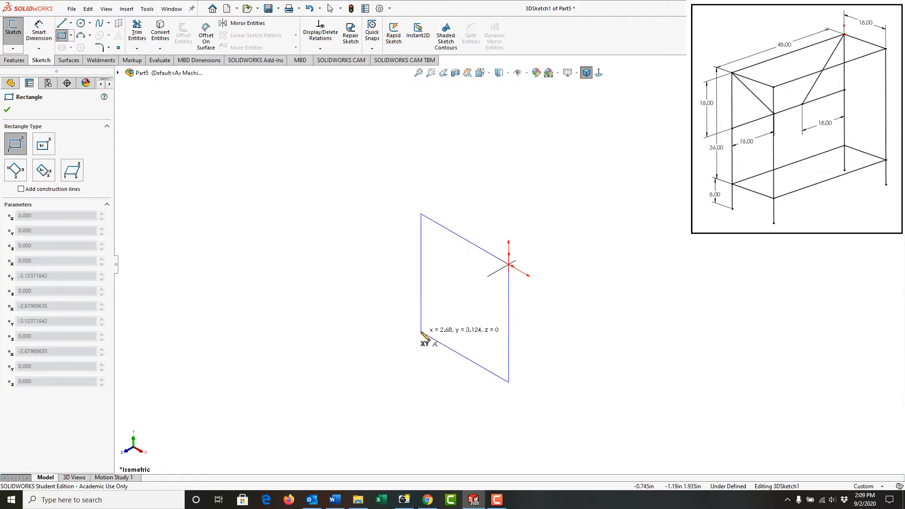
{"action": "key", "text": "Tab"}
{"action": "key", "text": "Tab"}
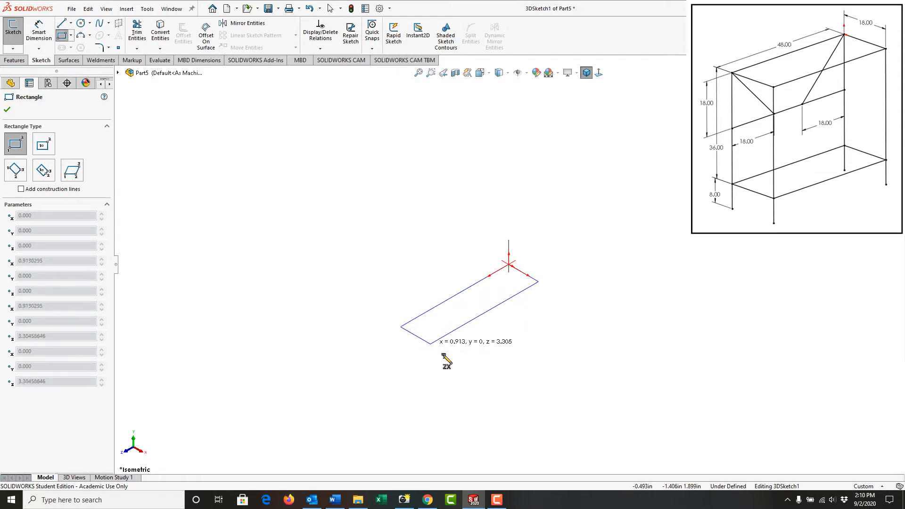
{"action": "left_click", "coordinate": [444, 385]}
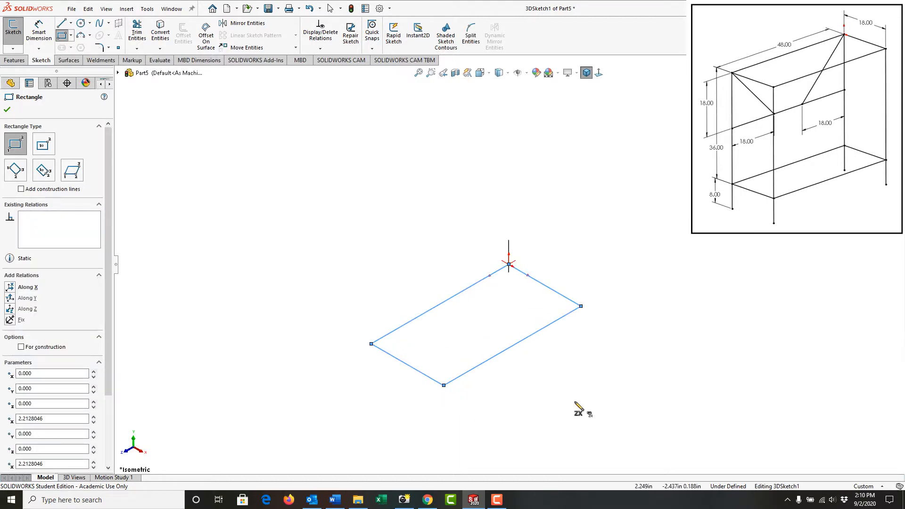
Dimension the rectangle's long edge at 48 in and its short edge at 18 in
{"action": "right_click_drag", "start_coordinate": [575, 401], "coordinate": [582, 332]}
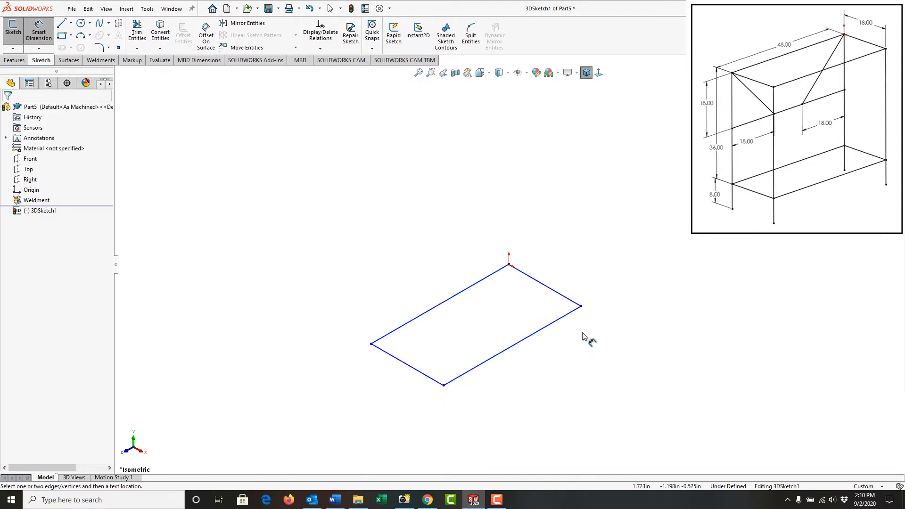
{"action": "left_click", "coordinate": [468, 294]}
{"action": "left_click", "coordinate": [456, 251]}
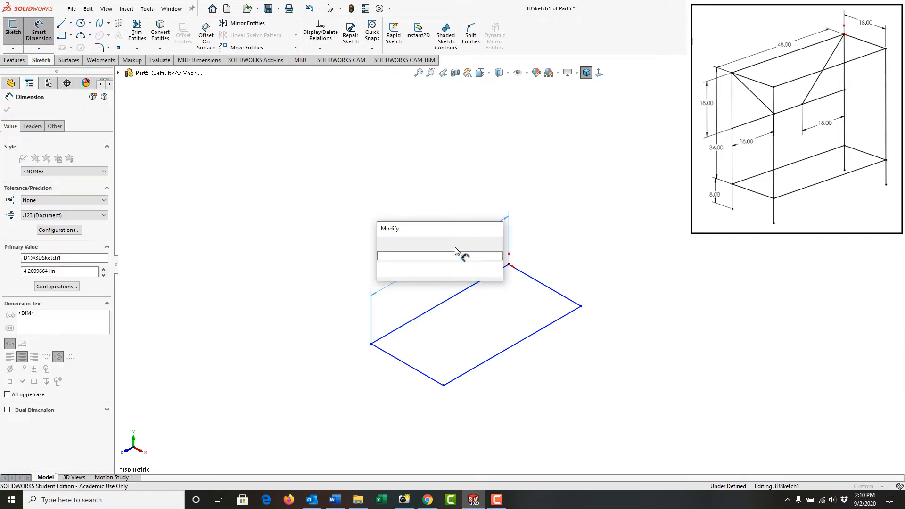
{"action": "type", "text": "48"}
{"action": "key", "text": "Return"}
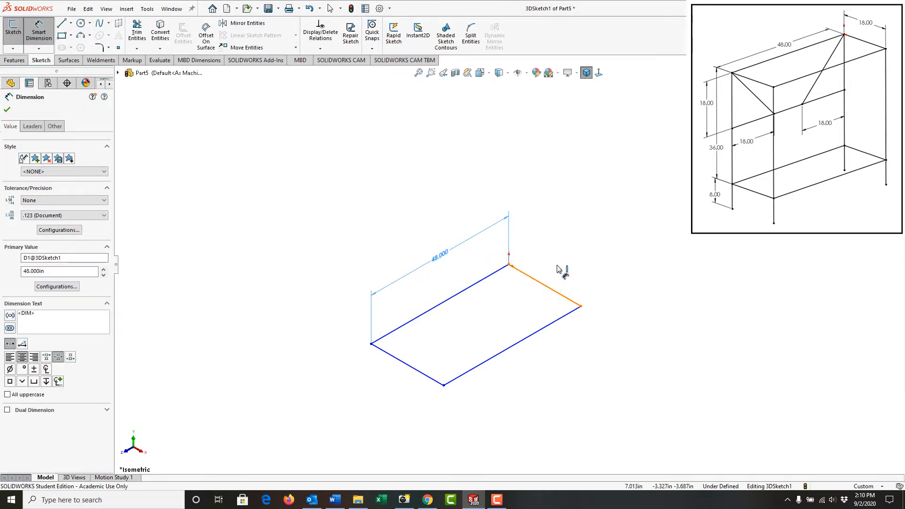
{"action": "left_click", "coordinate": [558, 269]}
{"action": "left_click", "coordinate": [569, 241]}
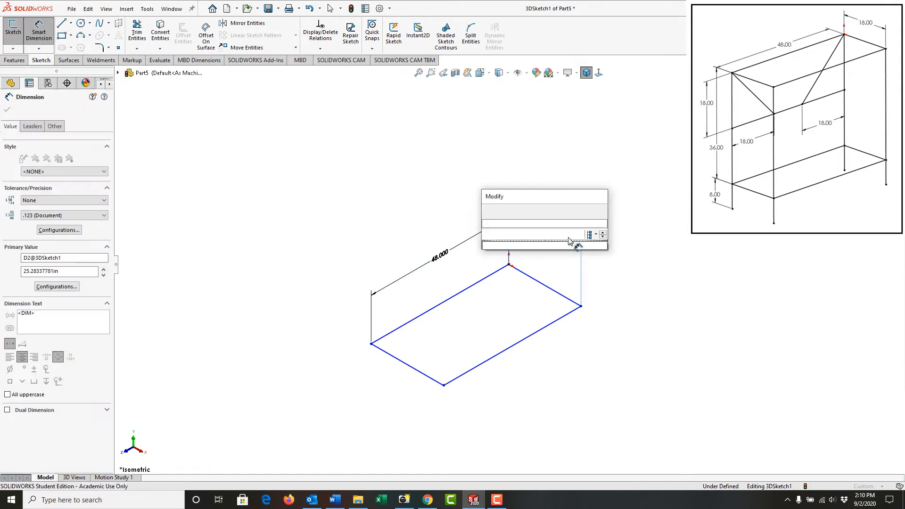
{"action": "type", "text": "18"}
{"action": "key", "text": "Return"}
{"action": "key", "text": "Escape"}
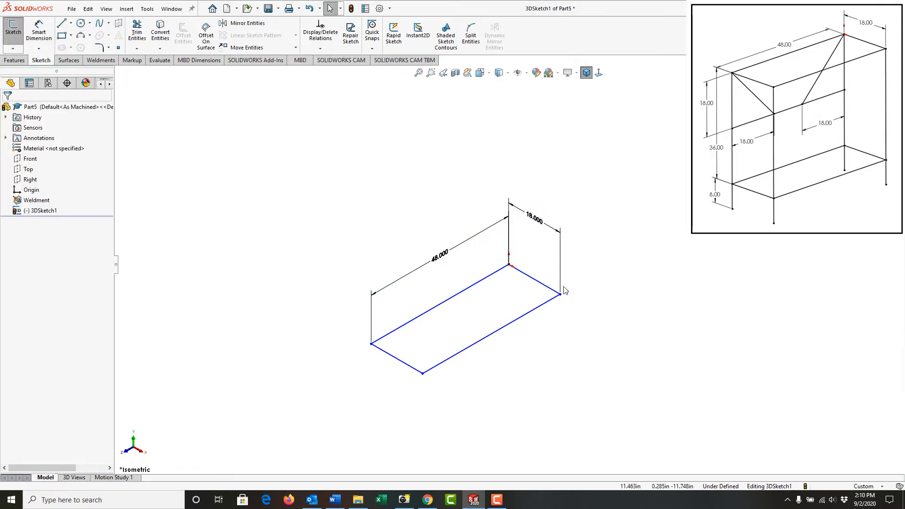
Constrain the rectangle's 48 in edge at the origin Along Z and its 18 in edge Along X
{"action": "left_click", "coordinate": [478, 285]}
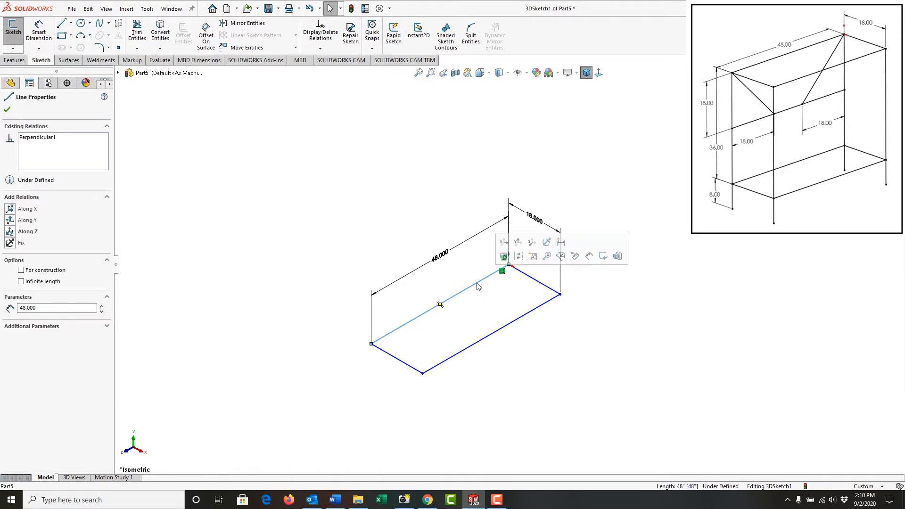
{"action": "left_click", "coordinate": [532, 244]}
{"action": "left_click", "coordinate": [515, 303]}
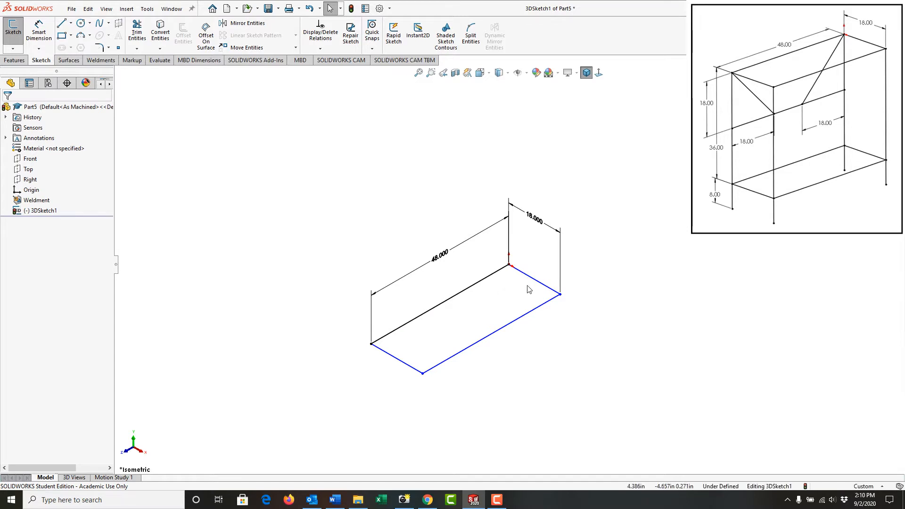
{"action": "left_click", "coordinate": [542, 286]}
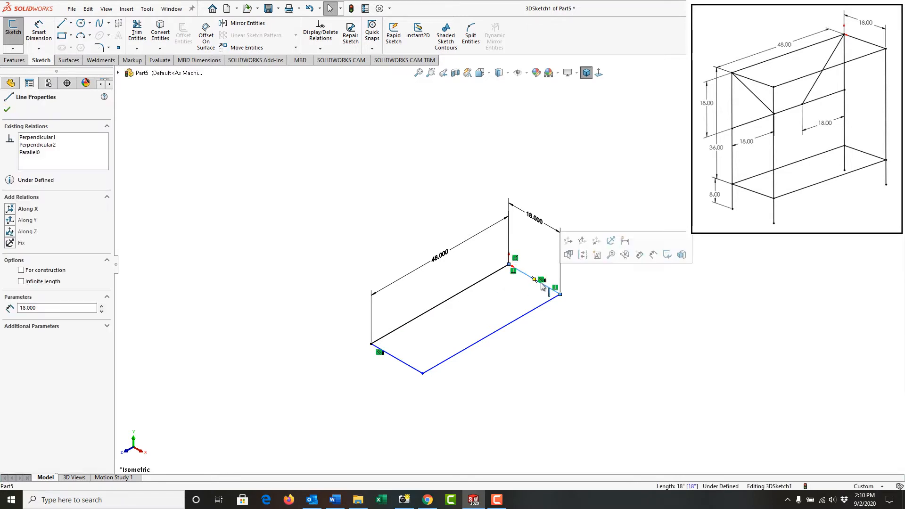
{"action": "left_click", "coordinate": [569, 242]}
{"action": "left_click", "coordinate": [572, 333]}
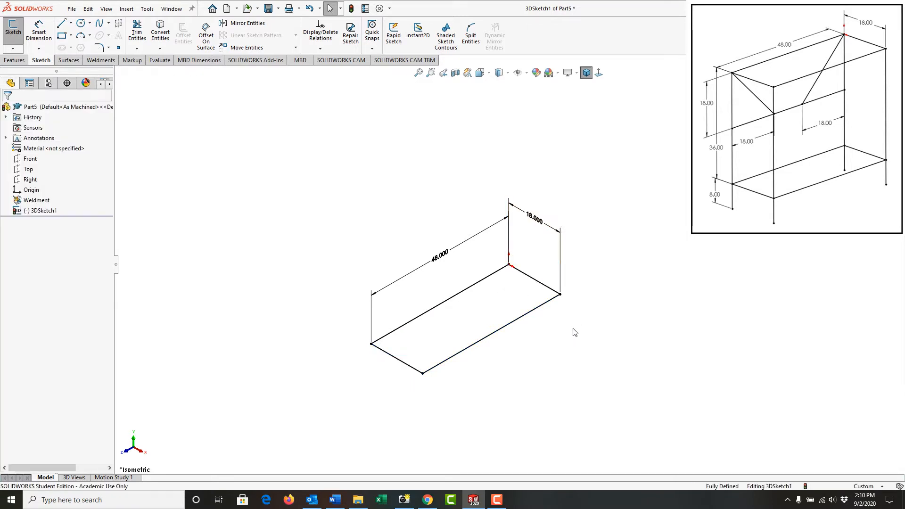
Sketch vertical lines about 28 and 22.7 in long down from the two corners of the short edge opposite the origin, on the YZ plane
{"action": "right_click_drag", "start_coordinate": [675, 295], "coordinate": [632, 303]}
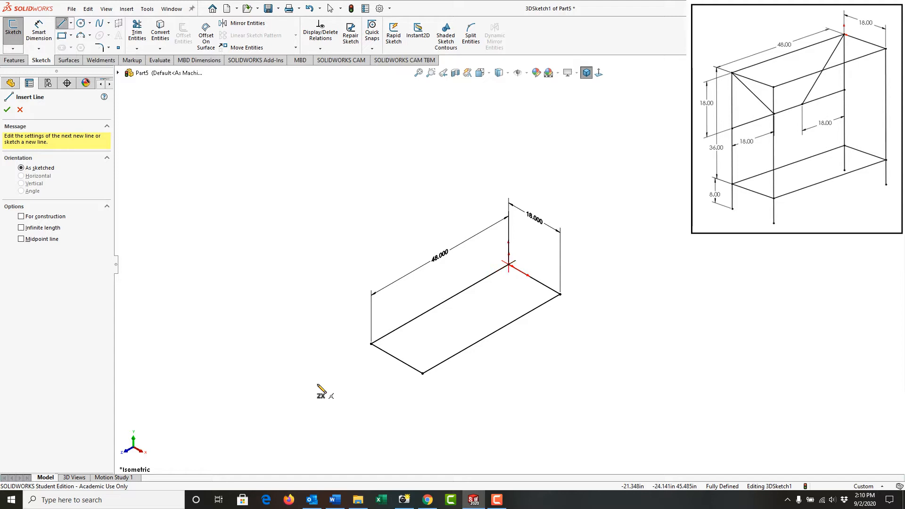
{"action": "key", "text": "Tab"}
{"action": "key", "text": "Tab"}
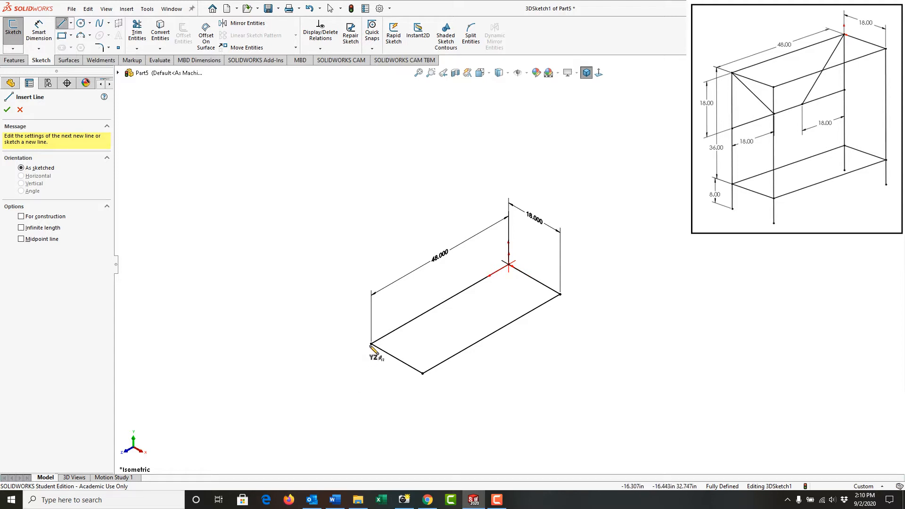
{"action": "left_click", "coordinate": [371, 344]}
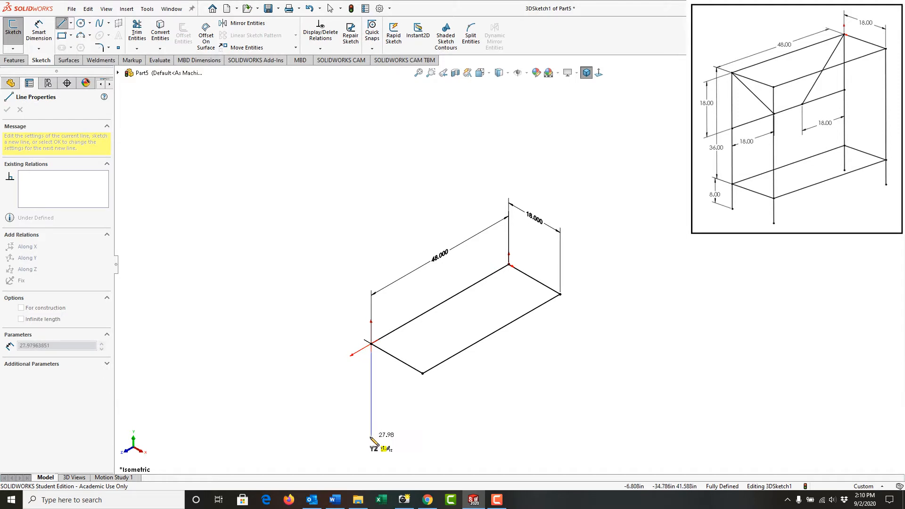
{"action": "left_click", "coordinate": [372, 436]}
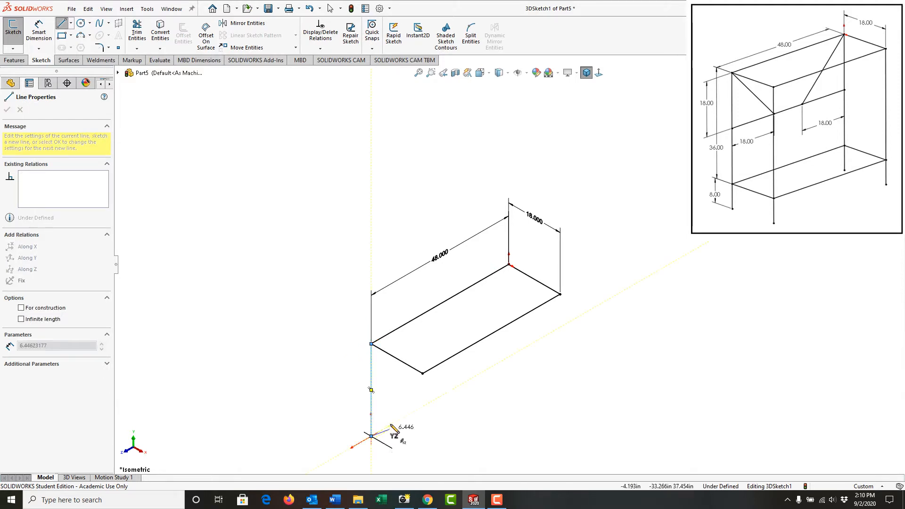
{"action": "key", "text": "Escape"}
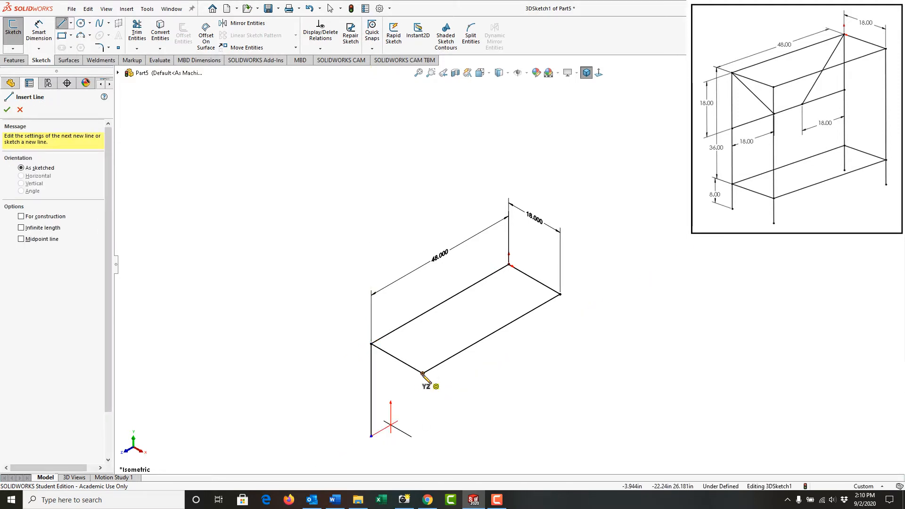
{"action": "left_click", "coordinate": [423, 373]}
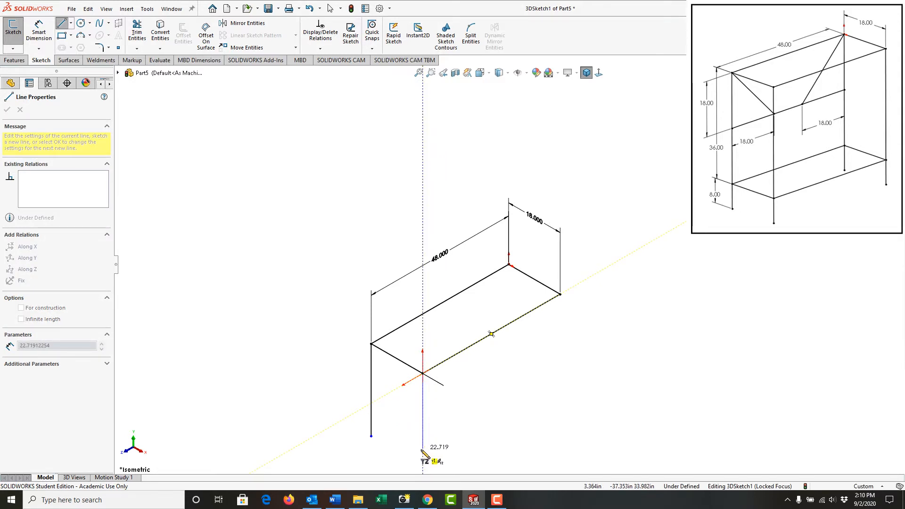
{"action": "left_click", "coordinate": [422, 448]}
{"action": "key", "text": "Escape"}
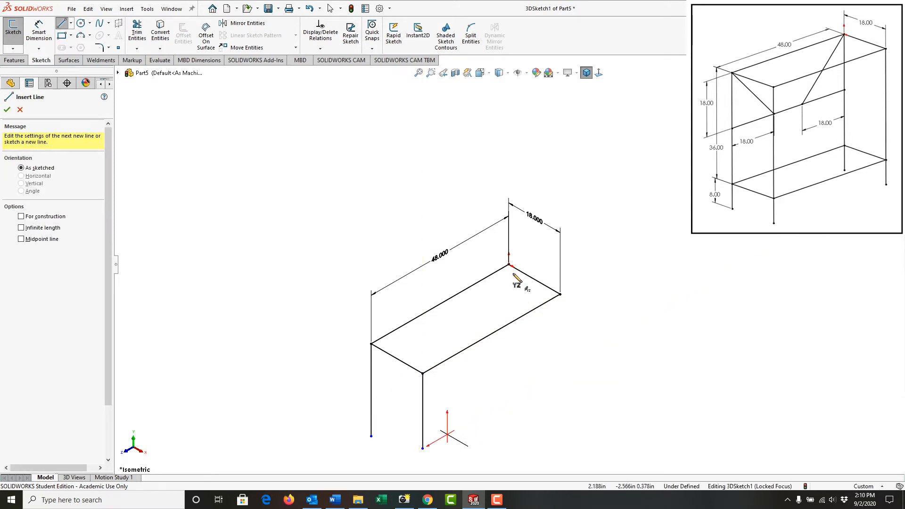
Sketch vertical lines about 33.4 in long down from the origin and about 28.8 in down from the other corner of its 18 in edge
{"action": "left_click", "coordinate": [509, 264]}
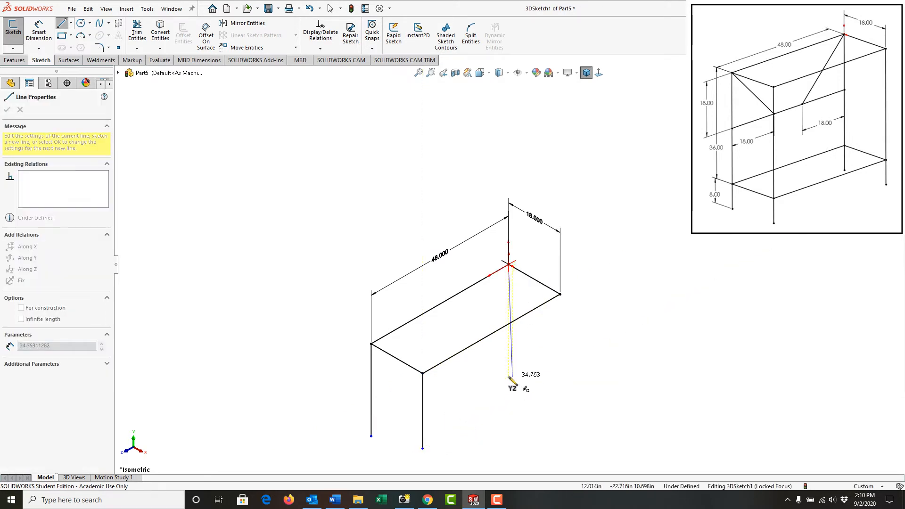
{"action": "left_click", "coordinate": [509, 374]}
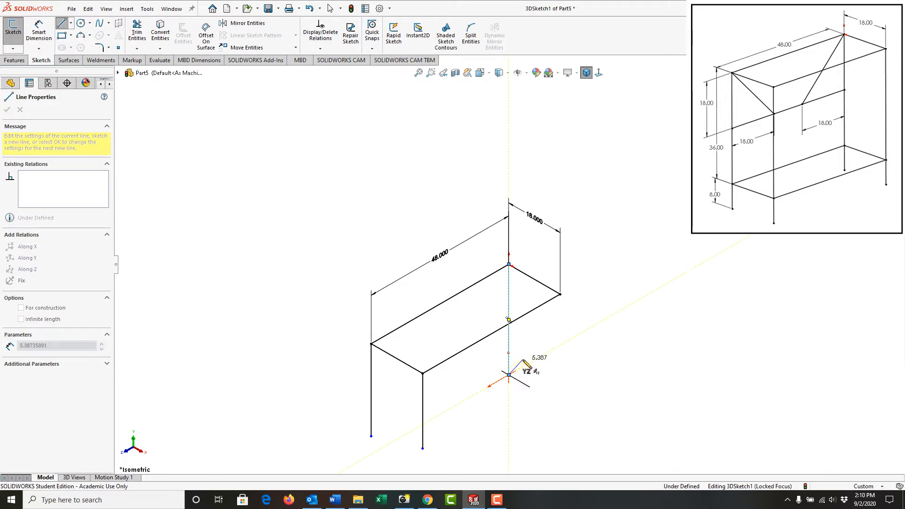
{"action": "key", "text": "Escape"}
{"action": "left_click", "coordinate": [560, 296]}
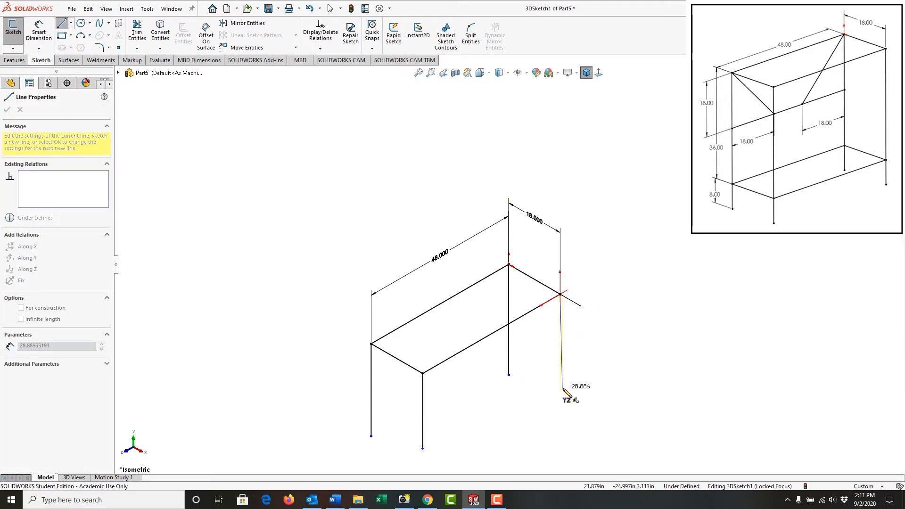
{"action": "left_click", "coordinate": [561, 390]}
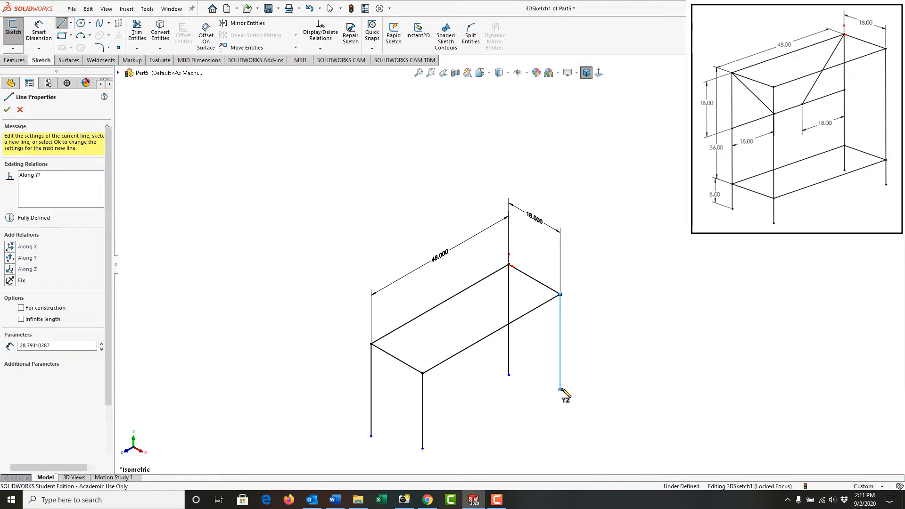
{"action": "key", "text": "Escape"}
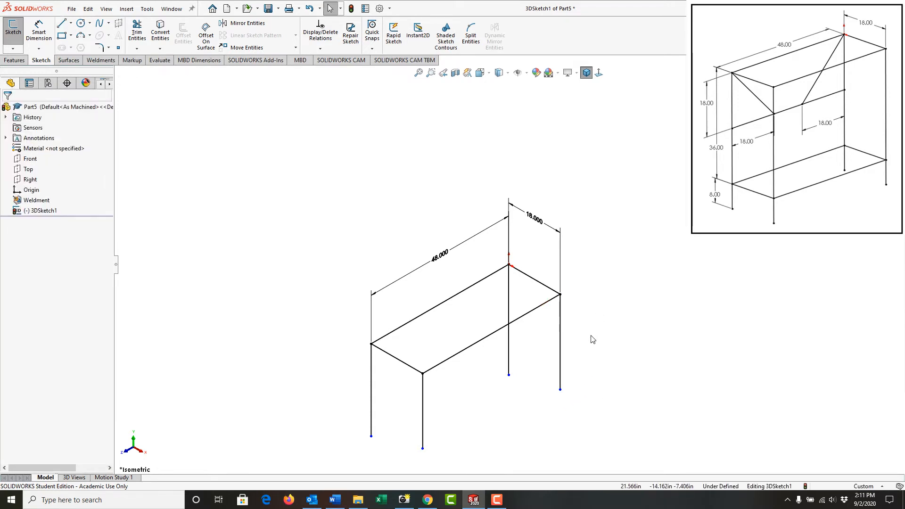
Make the four vertical leg lines equal in length
{"action": "left_click", "coordinate": [560, 356]}
{"action": "left_click", "coordinate": [509, 365], "text": "ctrl"}
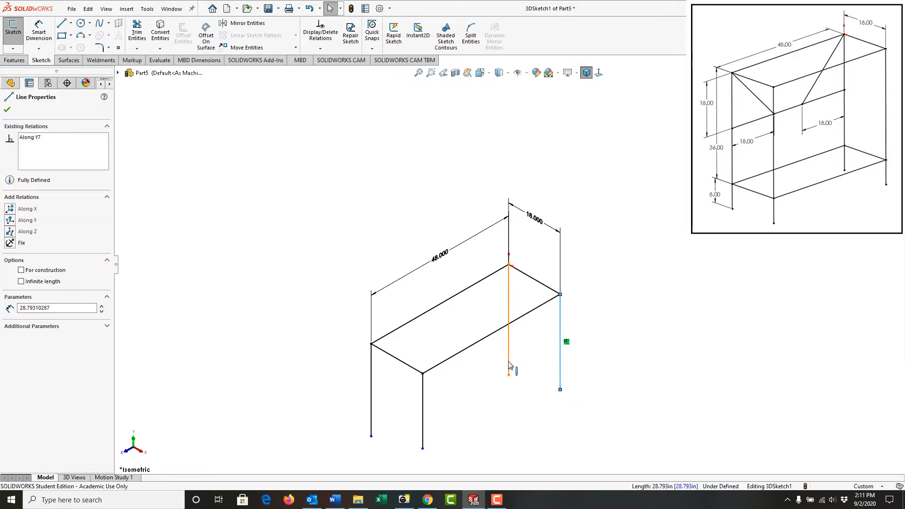
{"action": "left_click", "coordinate": [423, 427], "text": "ctrl"}
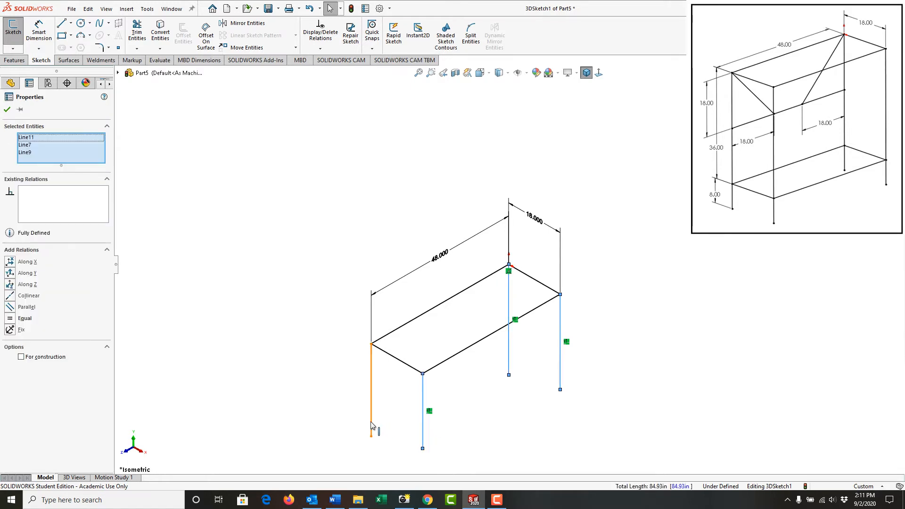
{"action": "left_click", "coordinate": [372, 426], "text": "ctrl"}
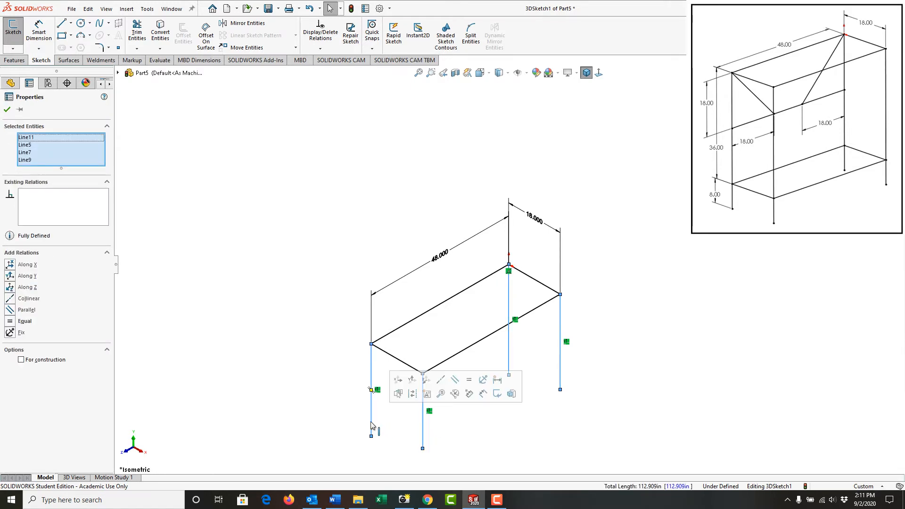
{"action": "left_click", "coordinate": [471, 381]}
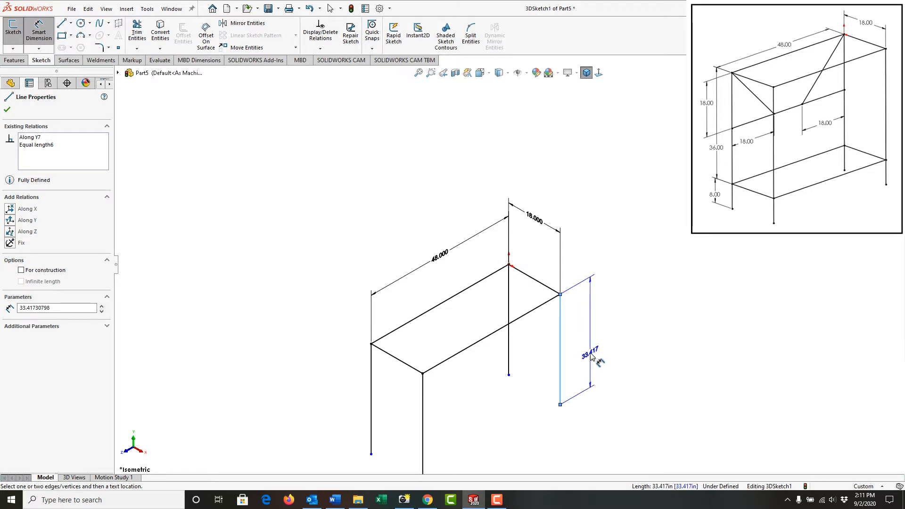
Dimension the vertical leg at the far end of the origin's 18 in edge at 36 in
{"action": "left_click", "coordinate": [592, 357]}
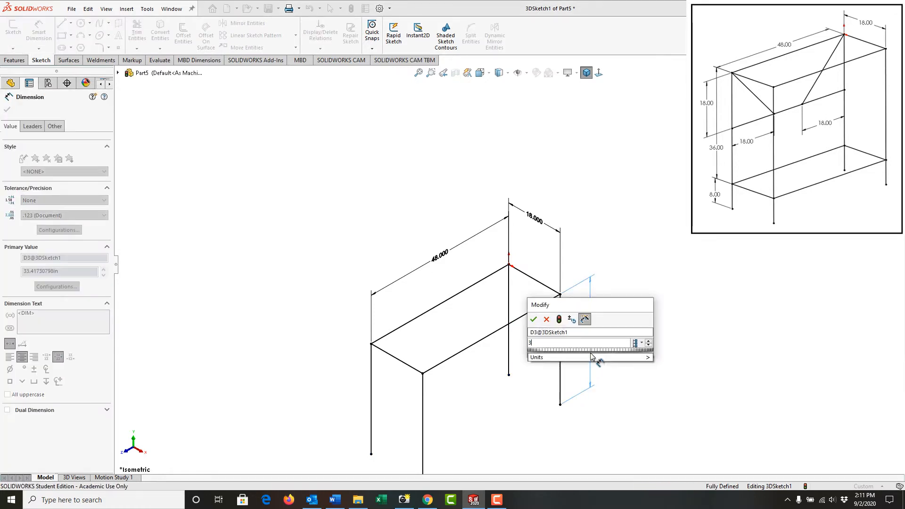
{"action": "key", "text": "Return"}
{"action": "scroll", "coordinate": [478, 416], "scroll_direction": "up", "scroll_amount": 4}
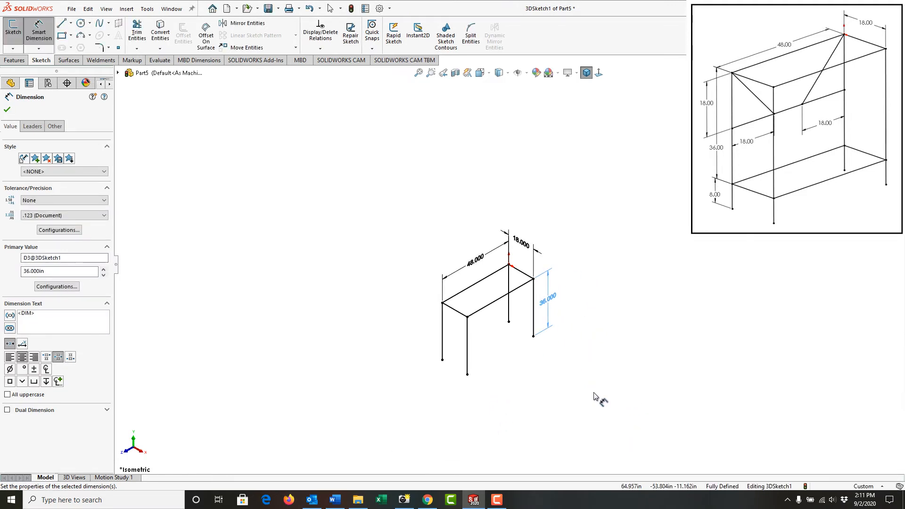
Extend the two legs opposite the origin's short edge straight down with lines about 24 and 18.1 in long, on the YZ plane
{"action": "key", "text": "l"}
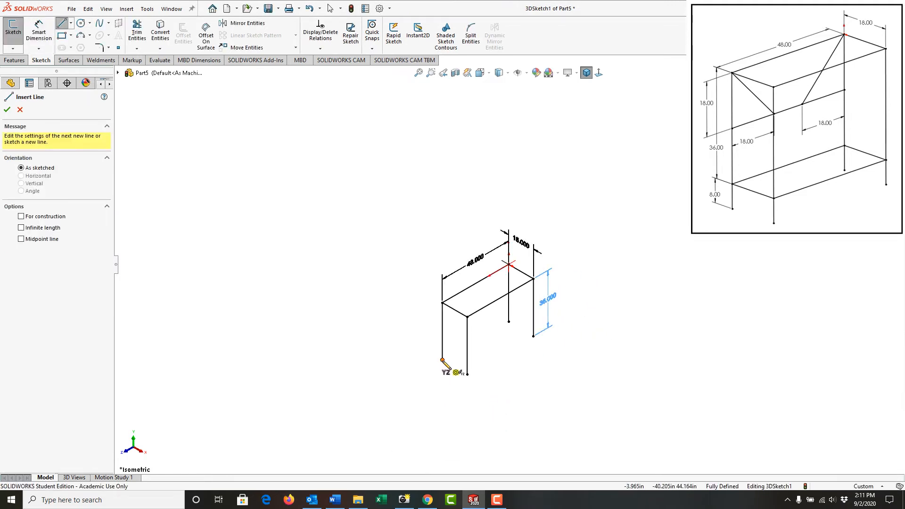
{"action": "left_click", "coordinate": [443, 360]}
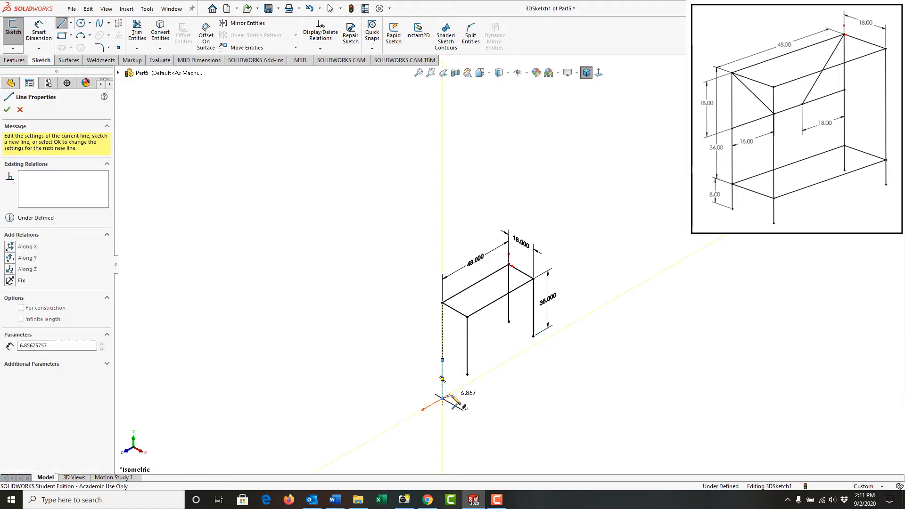
{"action": "double_click", "coordinate": [453, 396]}
{"action": "left_click", "coordinate": [467, 374]}
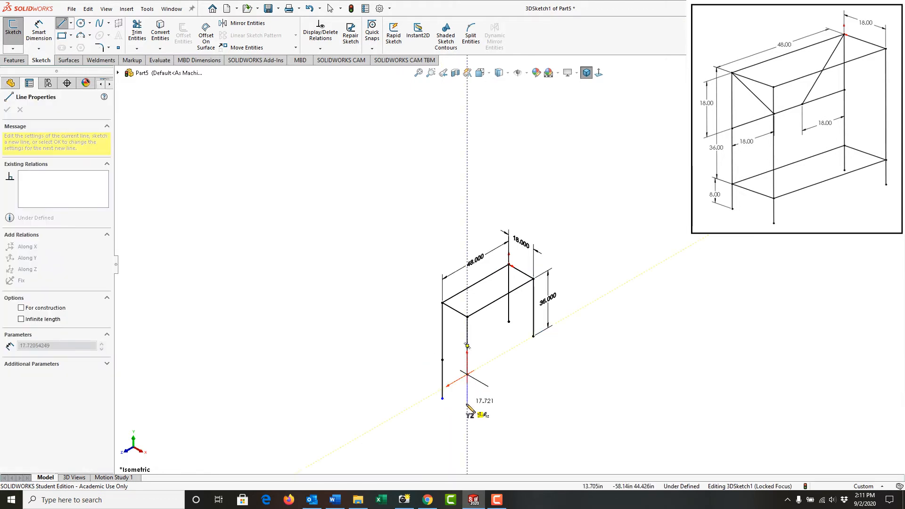
{"action": "double_click", "coordinate": [468, 404]}
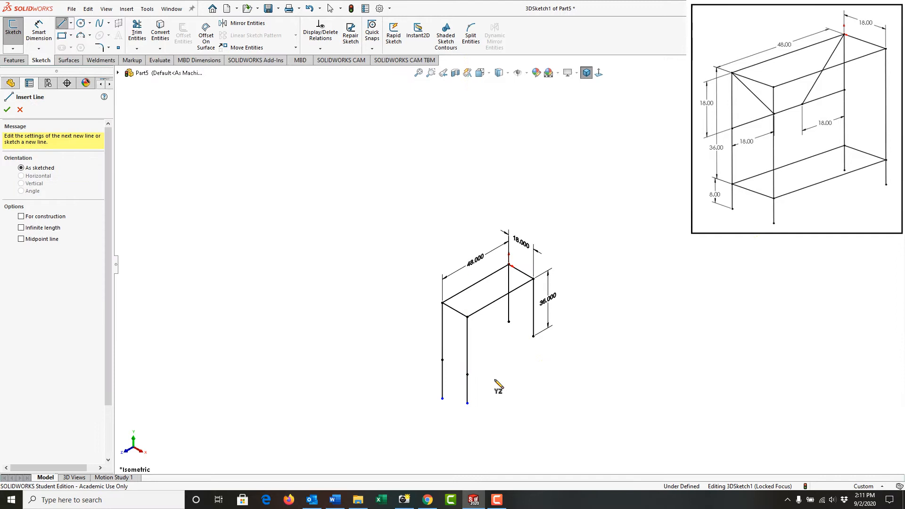
Extend the origin's leg and the leg across its 18 in edge straight down with lines about 28.5 and 22.4 in long
{"action": "left_click", "coordinate": [509, 323]}
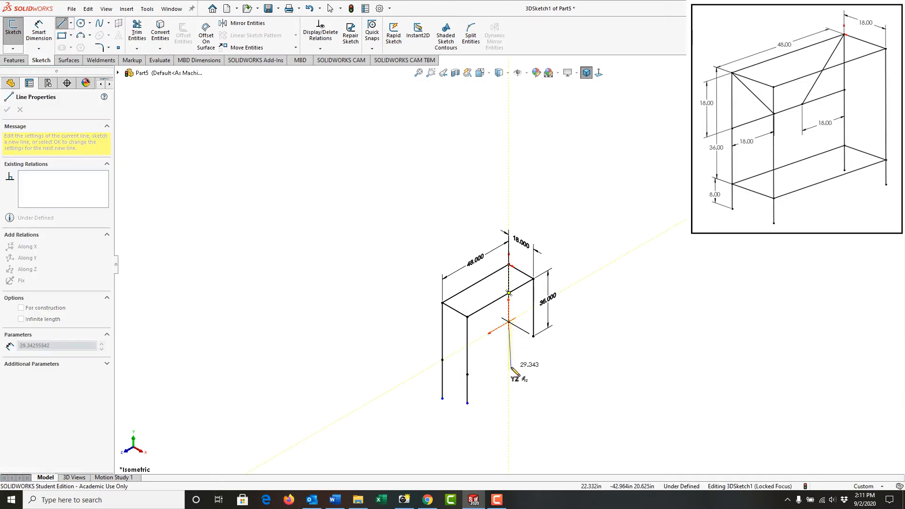
{"action": "double_click", "coordinate": [509, 368]}
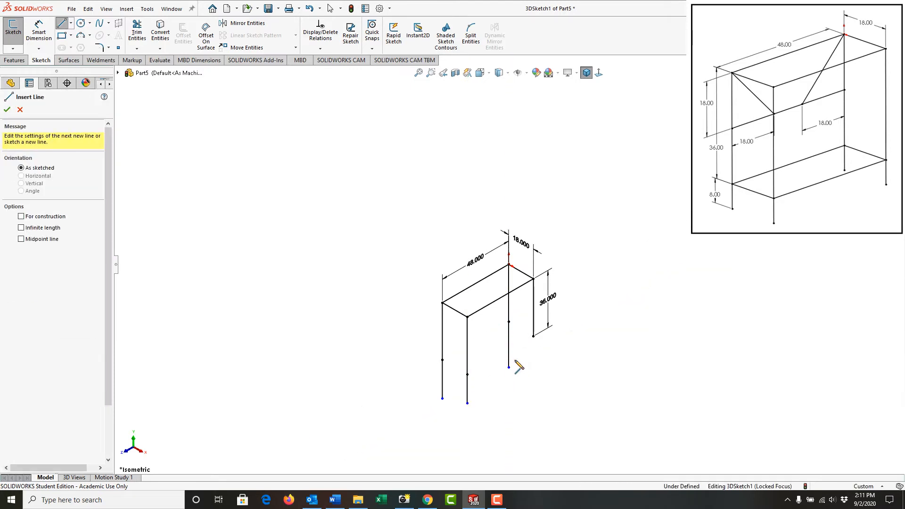
{"action": "left_click", "coordinate": [533, 337]}
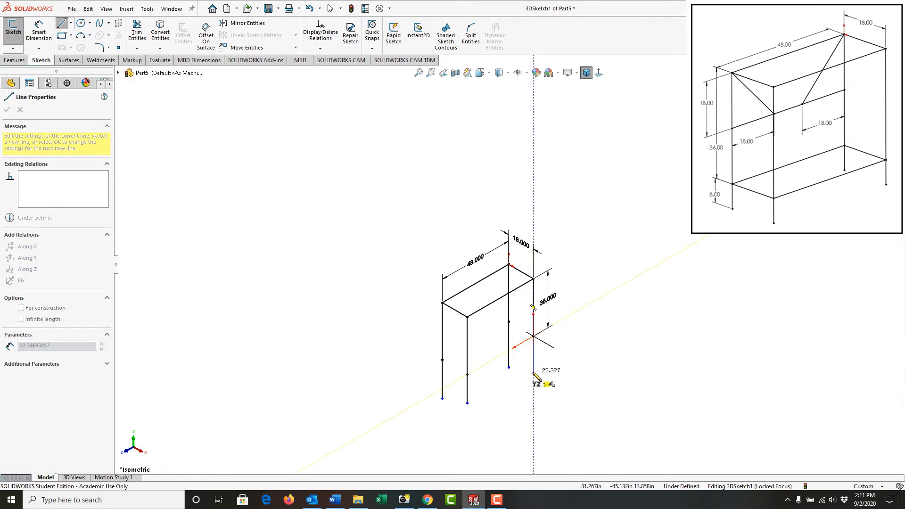
{"action": "left_click", "coordinate": [534, 372]}
{"action": "key", "text": "Escape"}
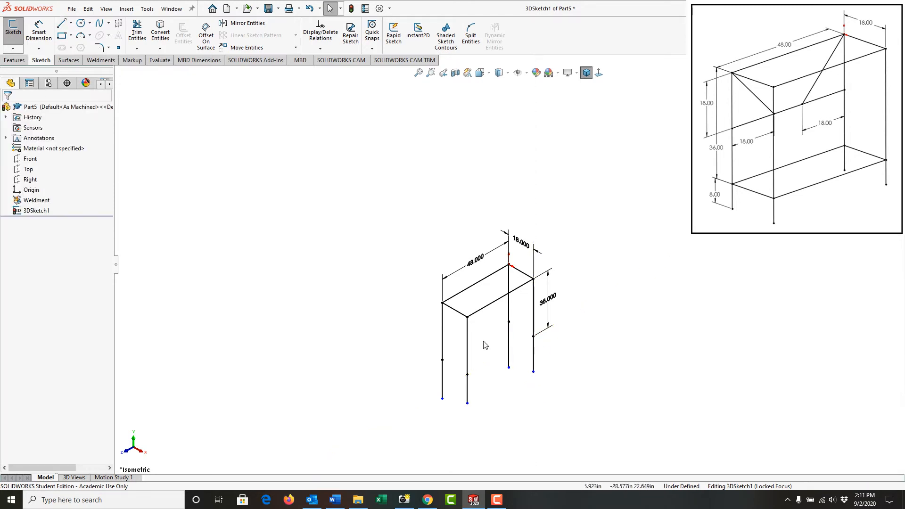
Make the four lower leg extension lines equal in length
{"action": "left_click", "coordinate": [534, 362]}
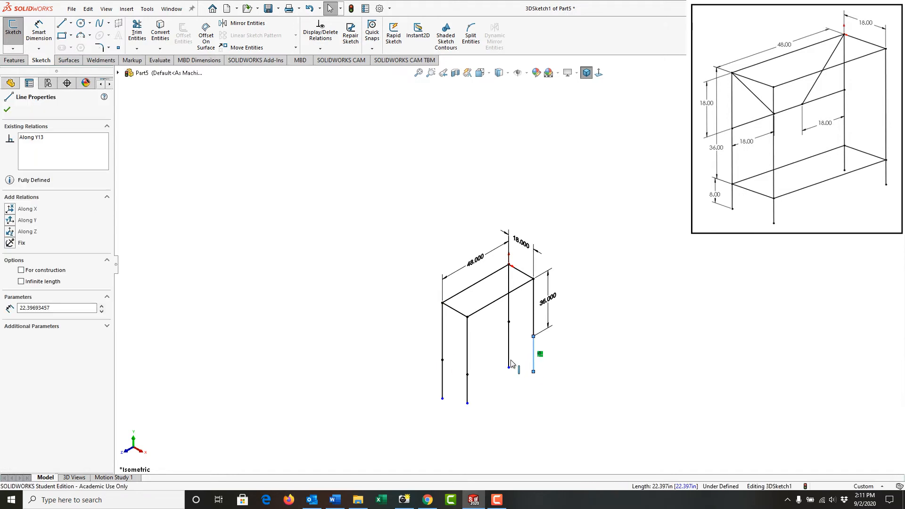
{"action": "left_click", "coordinate": [508, 362], "text": "ctrl"}
{"action": "left_click", "coordinate": [456, 395], "text": "ctrl"}
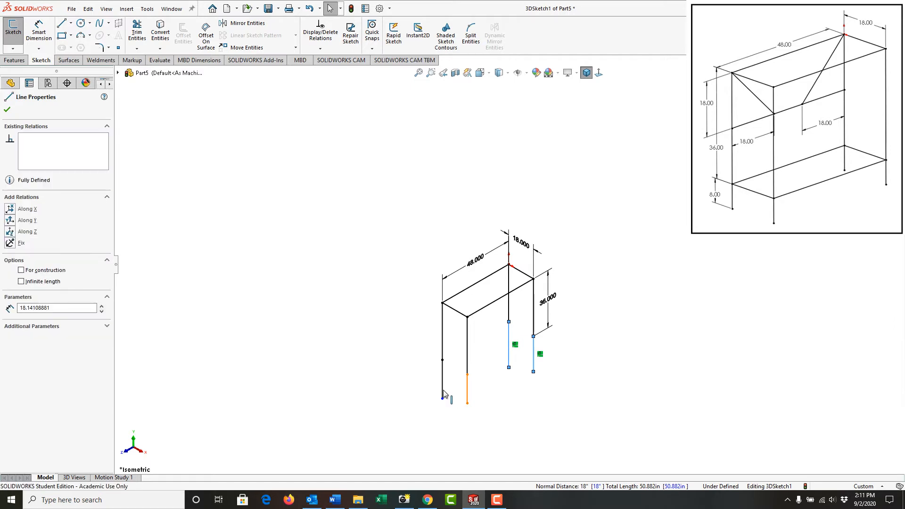
{"action": "left_click", "coordinate": [443, 395], "text": "ctrl"}
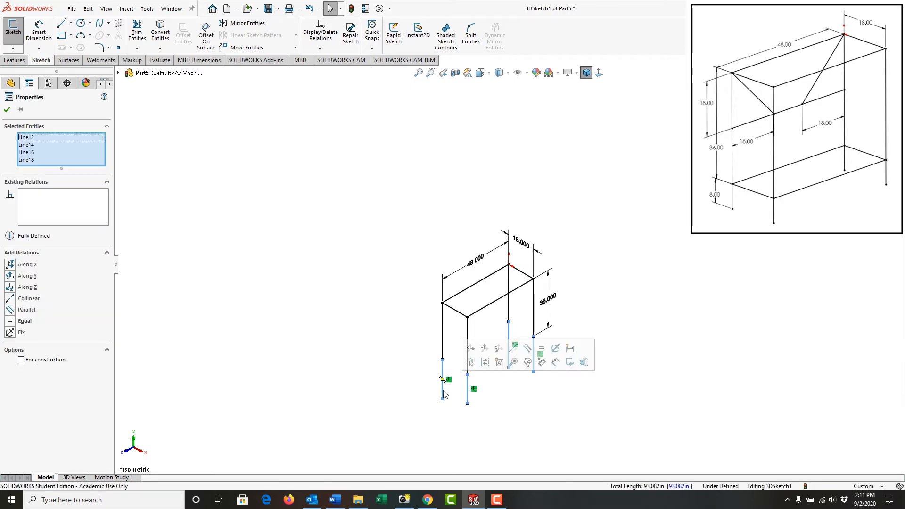
{"action": "left_click", "coordinate": [542, 354]}
{"action": "left_click", "coordinate": [608, 329]}
Dimension the lower leg extension at the far end of the origin's 18 in edge at 8 in
{"action": "right_click_drag", "start_coordinate": [609, 314], "coordinate": [605, 270]}
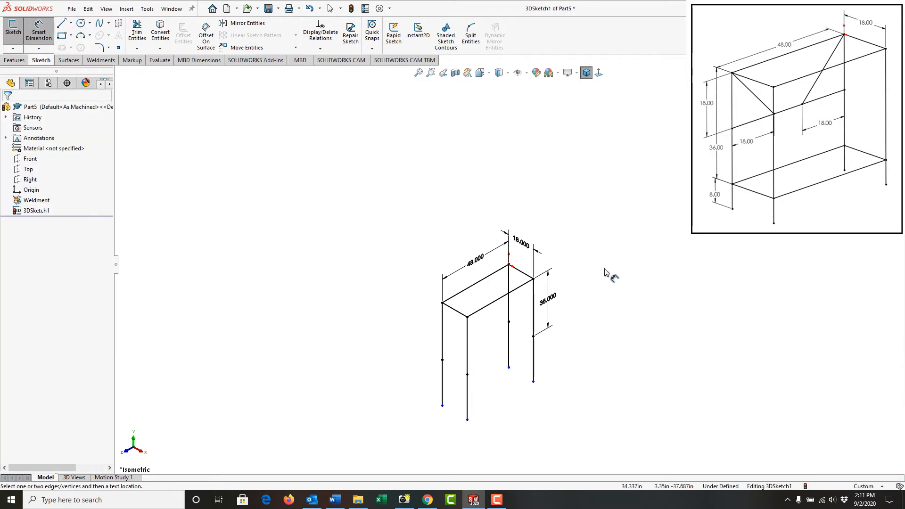
{"action": "left_click", "coordinate": [534, 370]}
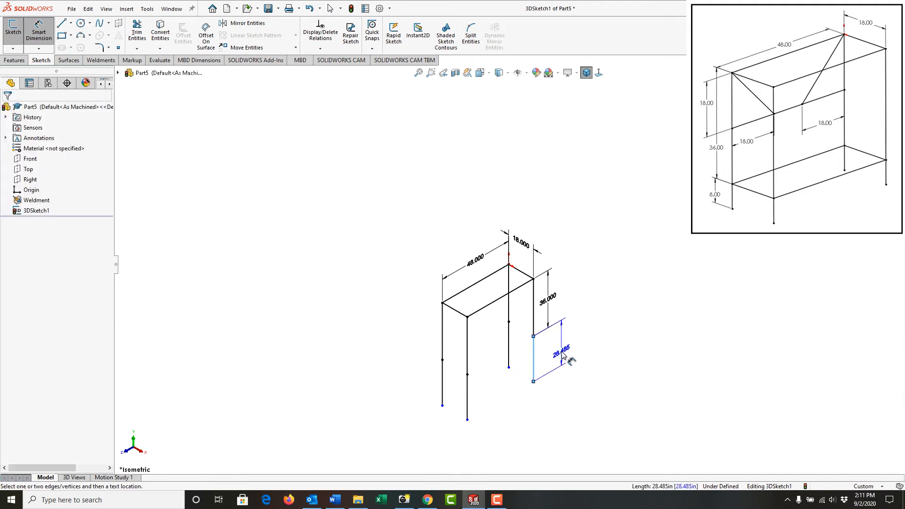
{"action": "left_click", "coordinate": [563, 357]}
{"action": "type", "text": "8"}
{"action": "key", "text": "Return"}
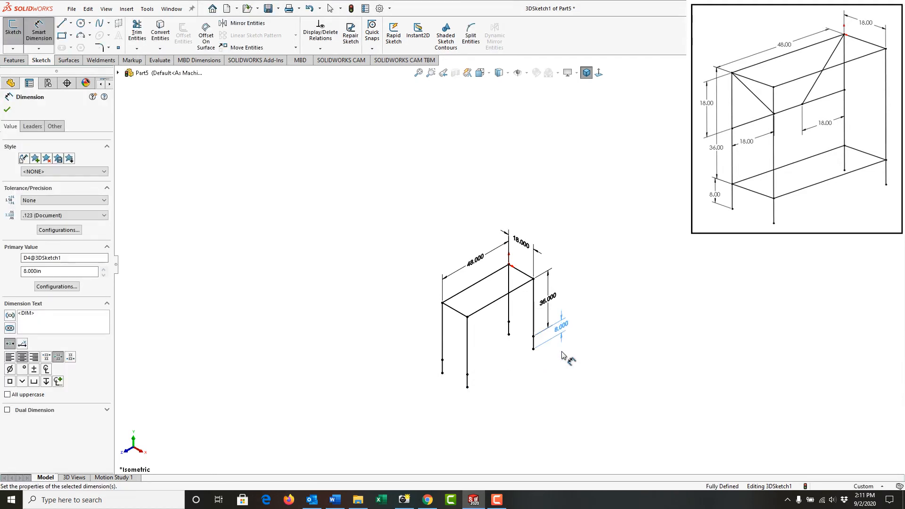
{"action": "key", "text": "Escape"}
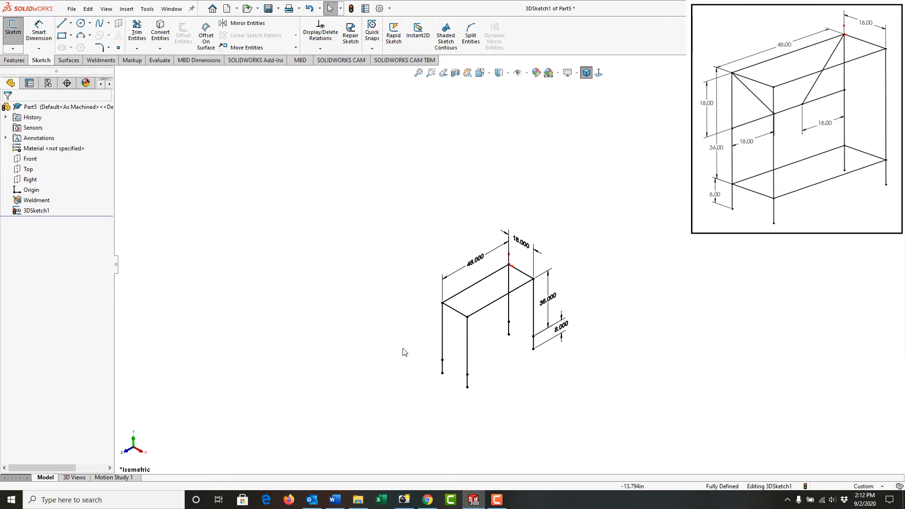
Sketch a corner rectangle on the ZX plane joining the lower ends of the four 36 in leg lines
{"action": "left_click", "coordinate": [62, 37]}
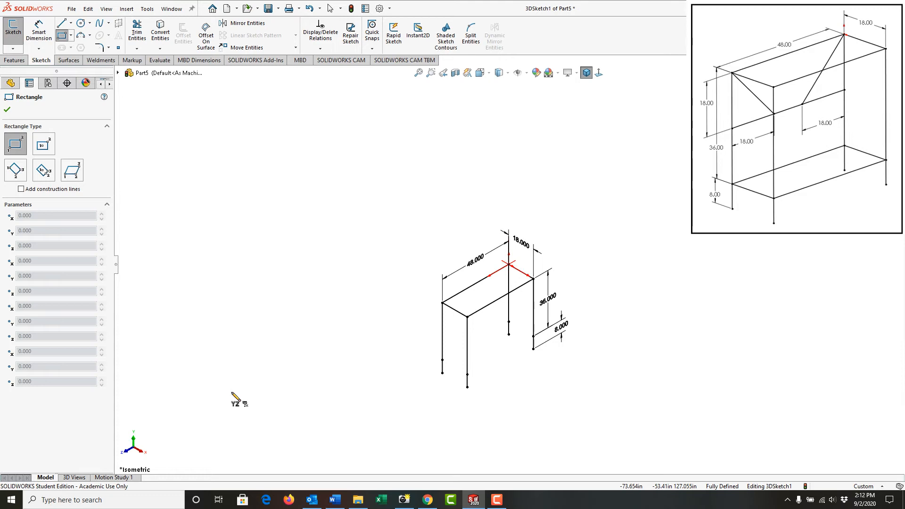
{"action": "left_click", "coordinate": [509, 322]}
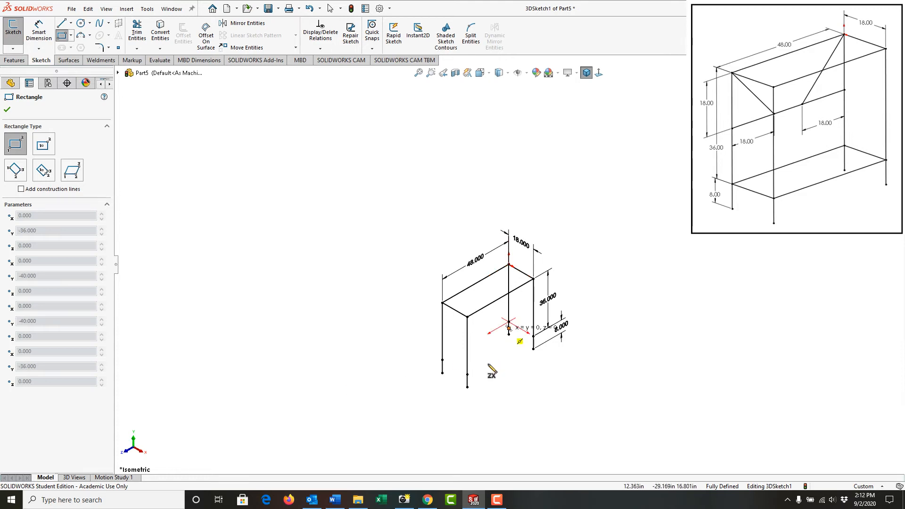
{"action": "left_click", "coordinate": [467, 374]}
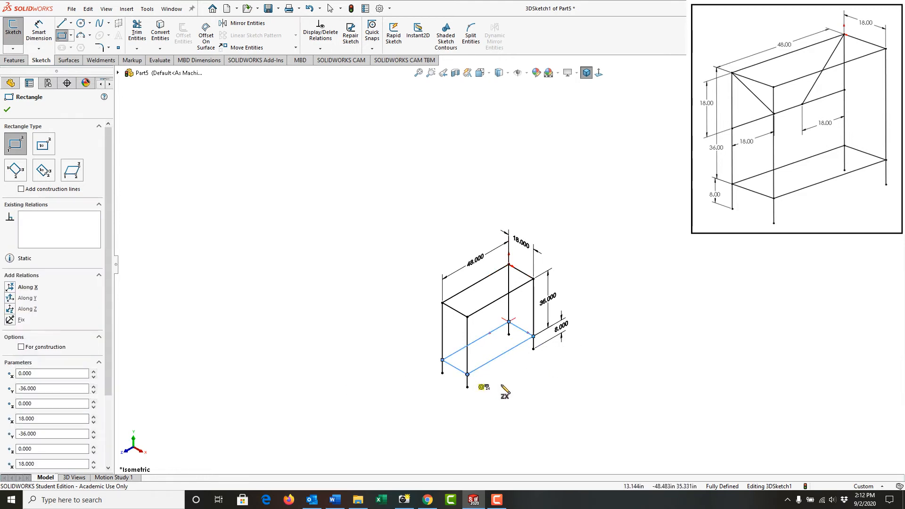
{"action": "key", "text": "Escape"}
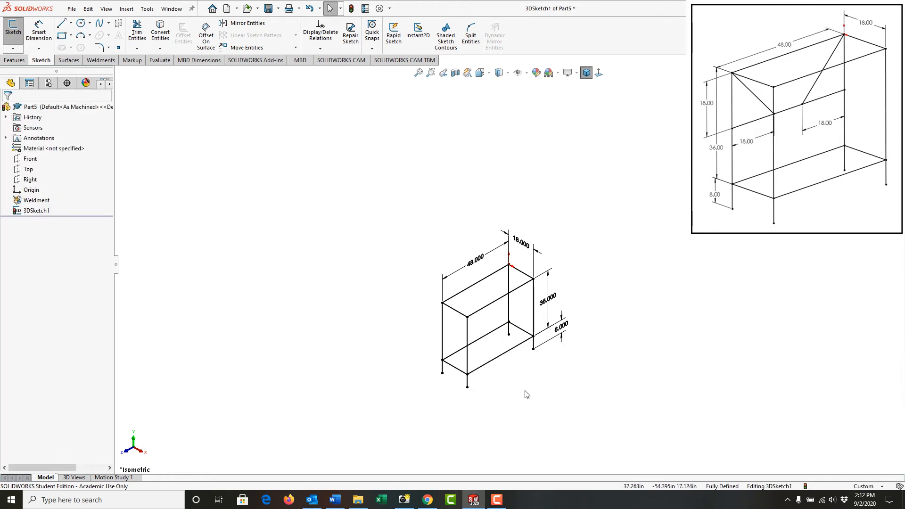
Sketch a rail along Z between the two legs under the origin's 48 in edge, about 22 in below that edge
{"action": "left_click", "coordinate": [419, 73]}
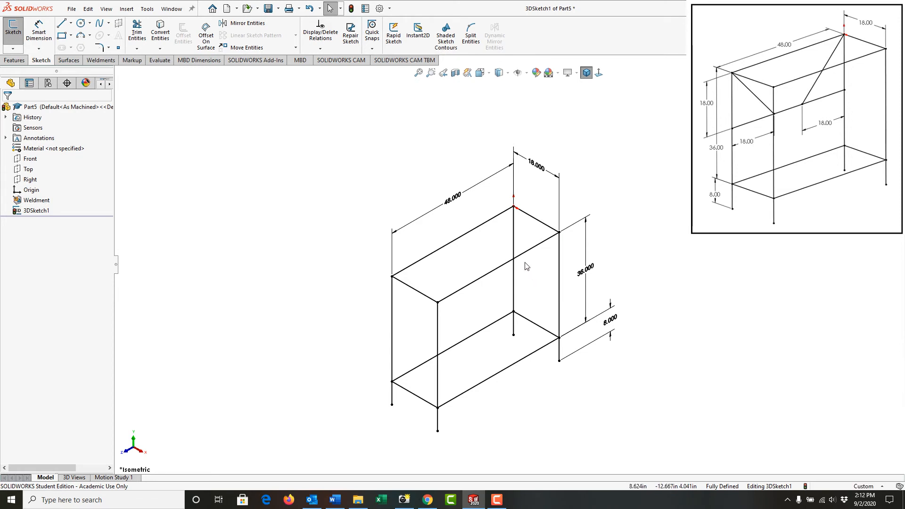
{"action": "right_click_drag", "start_coordinate": [282, 279], "coordinate": [238, 286]}
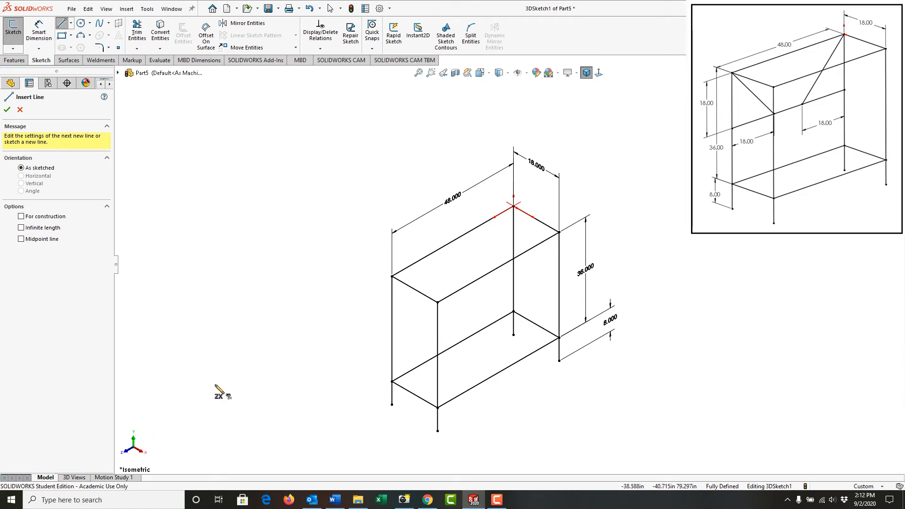
{"action": "left_click", "coordinate": [514, 271]}
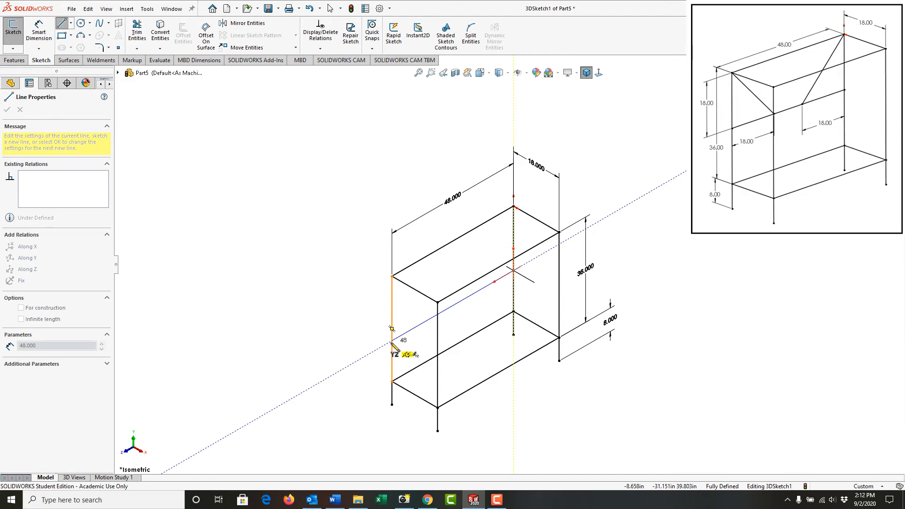
{"action": "left_click", "coordinate": [392, 340]}
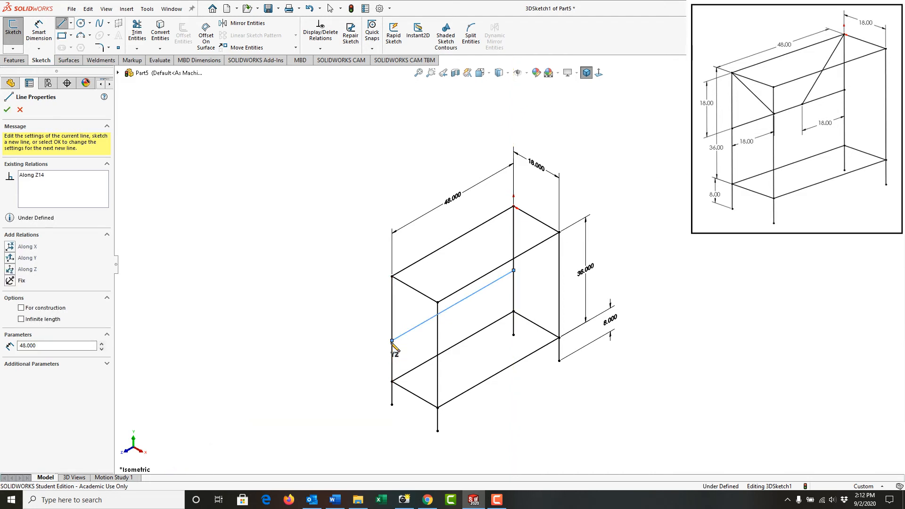
{"action": "key", "text": "Escape"}
Dimension the vertical distance between the origin's 48 in top edge and the middle rail at 18 in
{"action": "right_click_drag", "start_coordinate": [335, 356], "coordinate": [324, 258]}
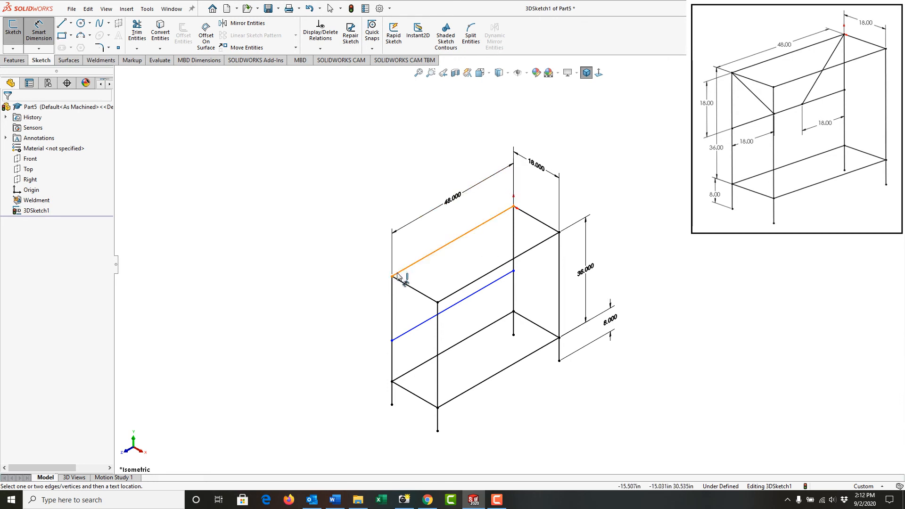
{"action": "left_click", "coordinate": [397, 273]}
{"action": "left_click", "coordinate": [409, 330]}
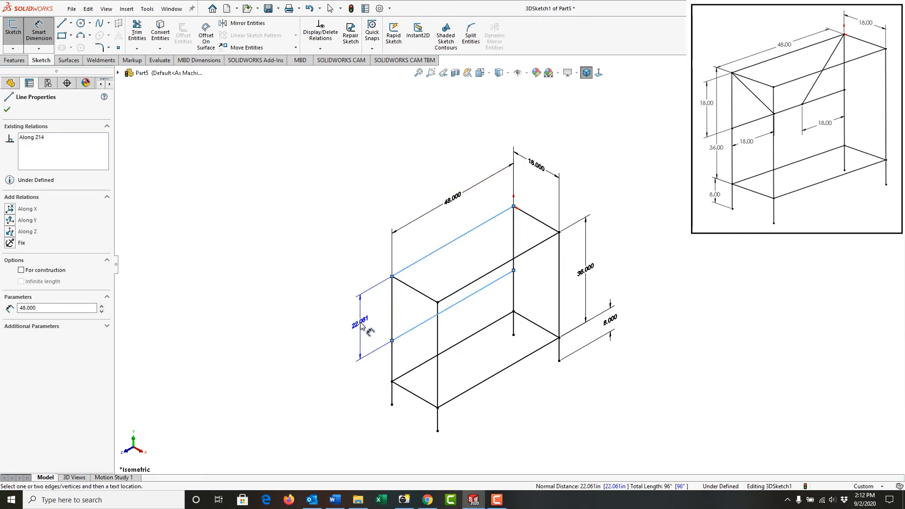
{"action": "left_click", "coordinate": [362, 326]}
{"action": "type", "text": "18"}
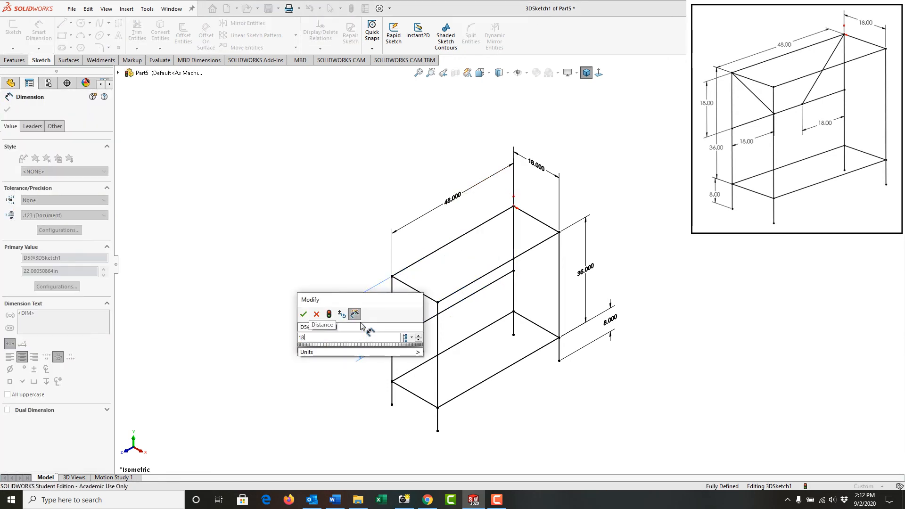
{"action": "key", "text": "Return"}
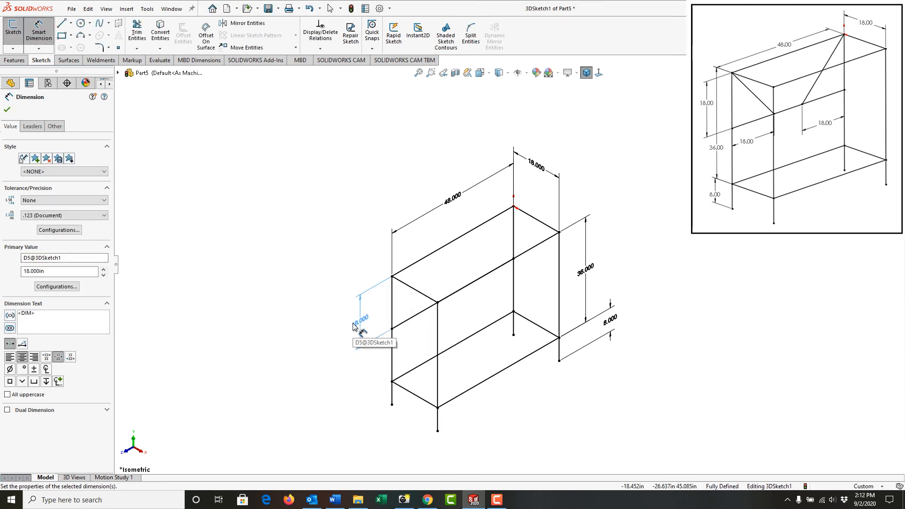
Sketch two diagonal braces from the ends of the origin's 48 in top edge to the middle rail, the far-corner one about 27.3 in long
{"action": "key", "text": "l"}
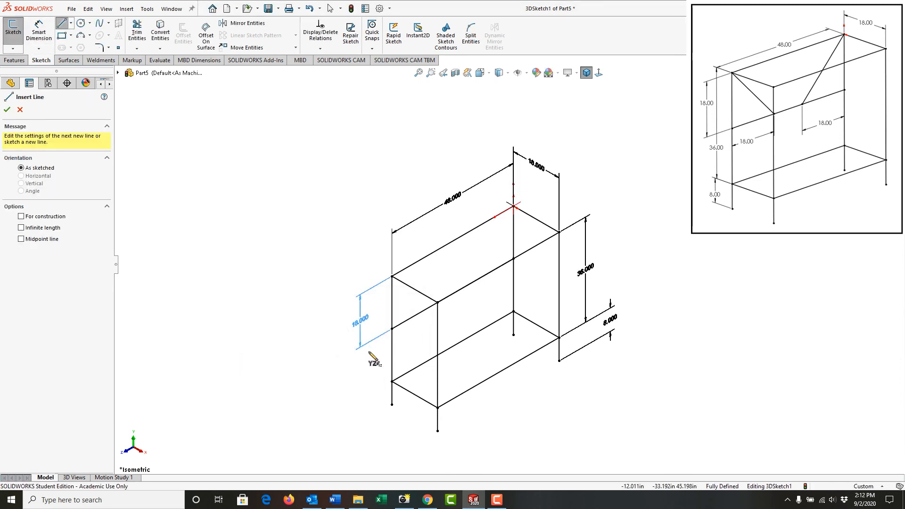
{"action": "left_click", "coordinate": [392, 277]}
{"action": "mouse_move", "coordinate": [412, 301]}
{"action": "middle_mouse_down"}
{"action": "mouse_move", "coordinate": [386, 271]}
{"action": "mouse_move", "coordinate": [404, 258]}
{"action": "mouse_move", "coordinate": [410, 270]}
{"action": "middle_mouse_up"}
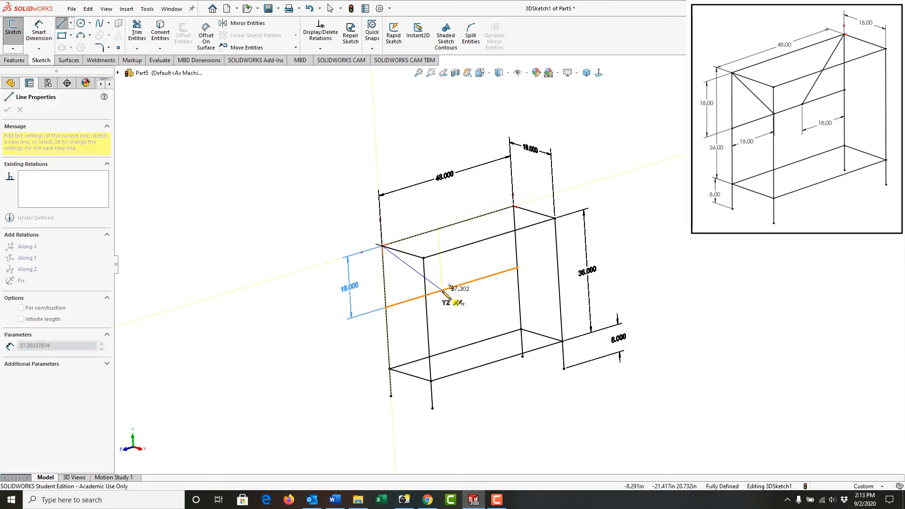
{"action": "double_click", "coordinate": [443, 290]}
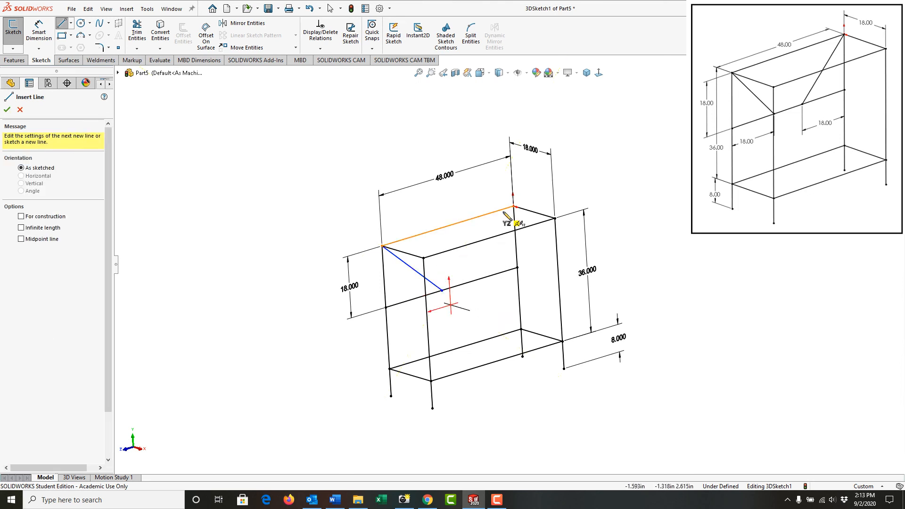
{"action": "left_click", "coordinate": [514, 206]}
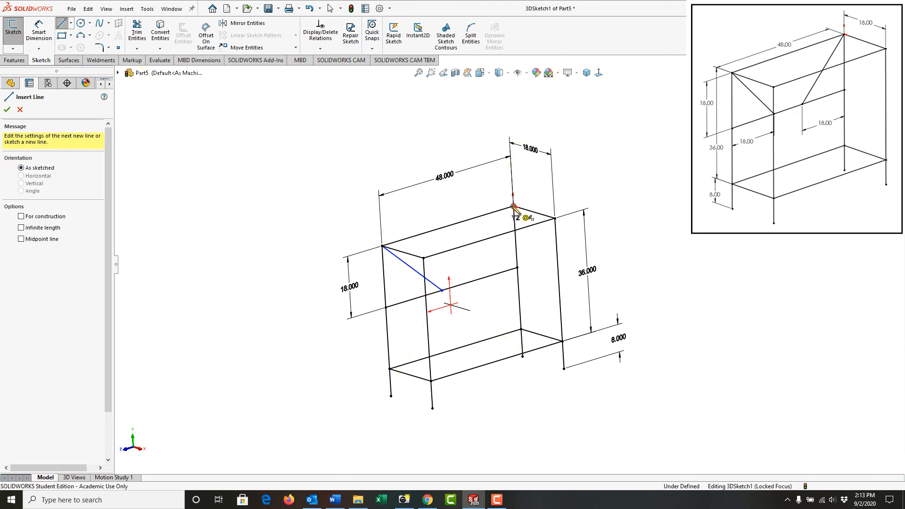
{"action": "left_click", "coordinate": [481, 279]}
{"action": "key", "text": "Escape"}
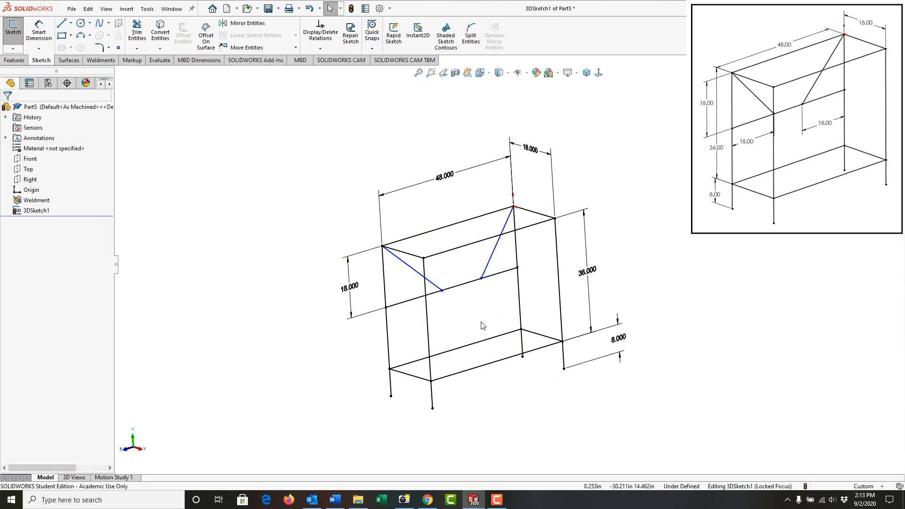
Dimension the distance from the leg opposite the origin to its diagonal brace's lower endpoint on the middle rail at 18 in
{"action": "right_click_drag", "start_coordinate": [642, 283], "coordinate": [650, 201]}
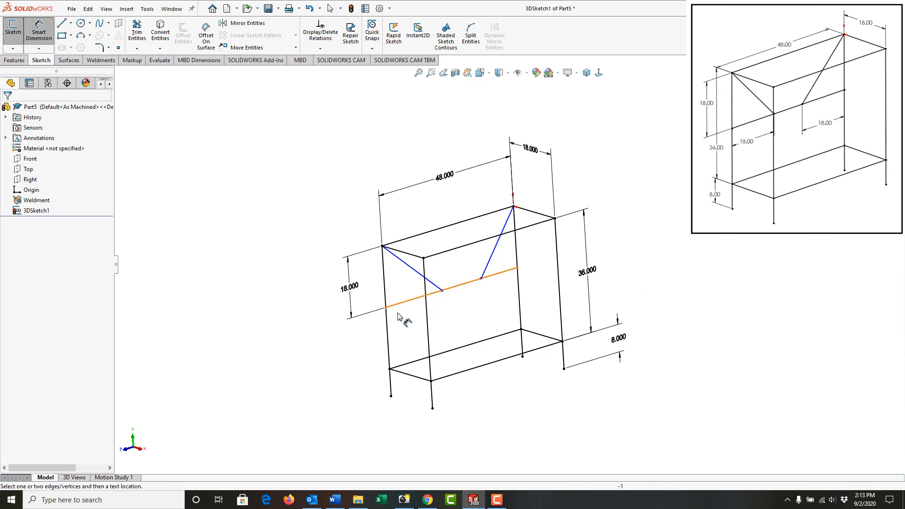
{"action": "left_click", "coordinate": [389, 328]}
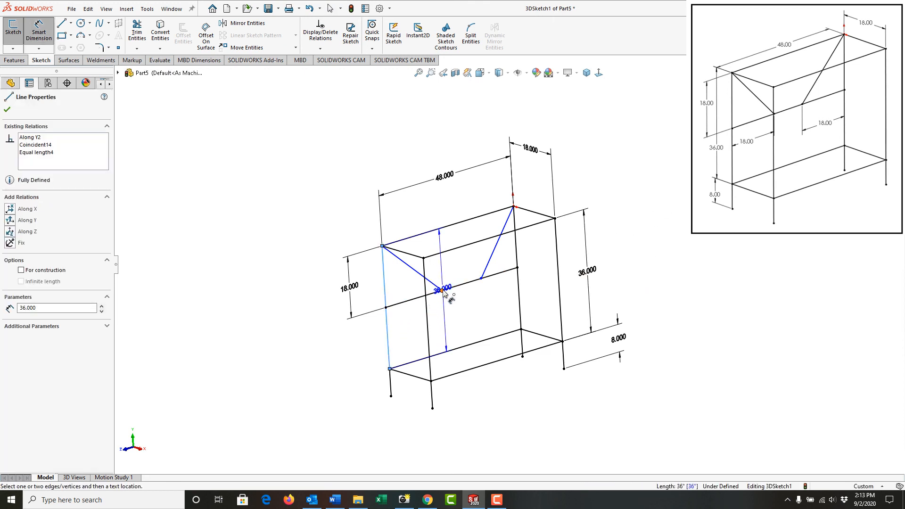
{"action": "left_click", "coordinate": [441, 291]}
{"action": "left_click", "coordinate": [408, 324]}
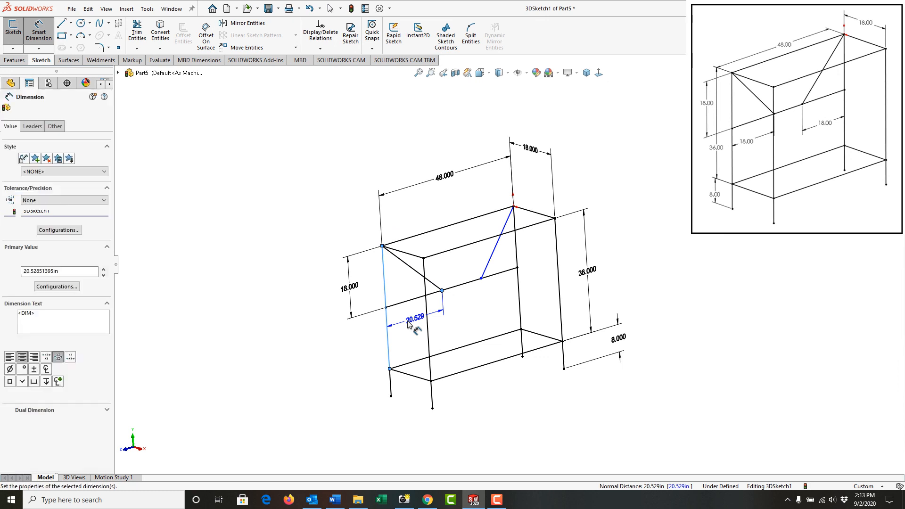
{"action": "type", "text": "18"}
{"action": "key", "text": "Return"}
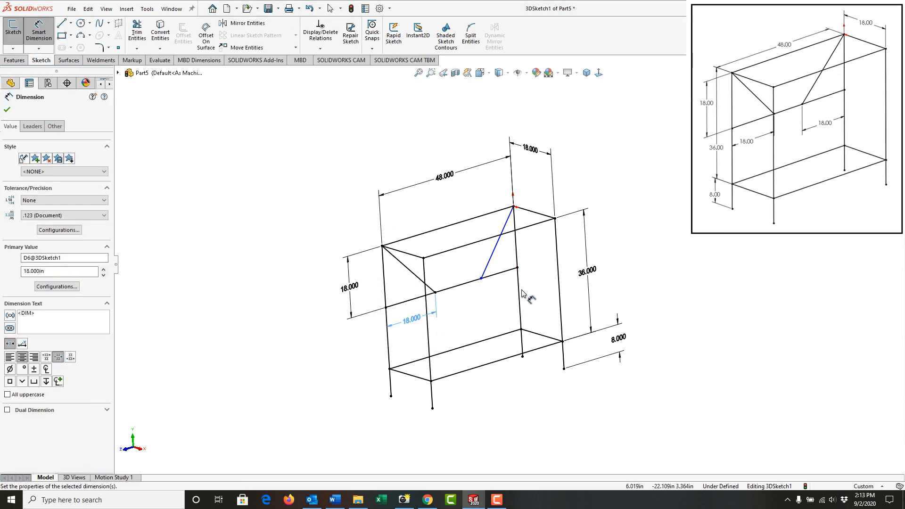
Dimension the distance from the origin's leg to the lower endpoint of the other diagonal brace at 18 in
{"action": "left_click", "coordinate": [519, 299]}
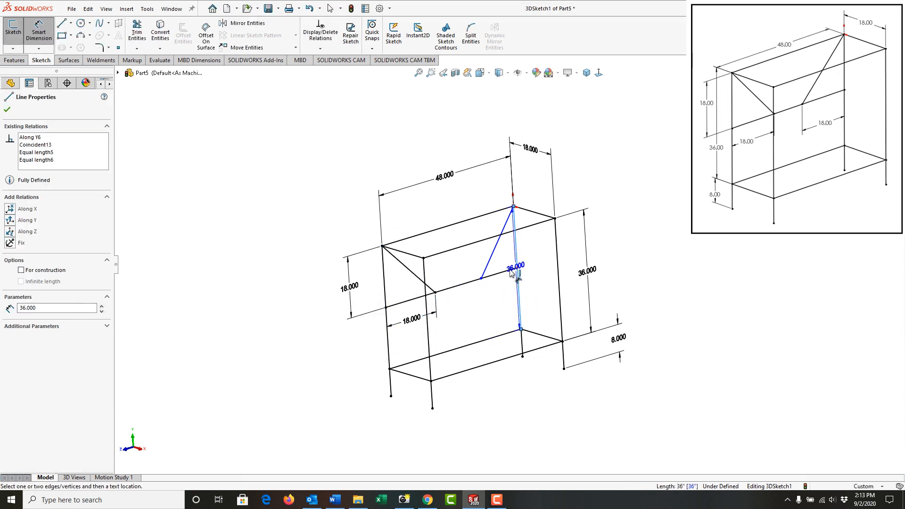
{"action": "left_click", "coordinate": [481, 279]}
{"action": "left_click", "coordinate": [500, 293]}
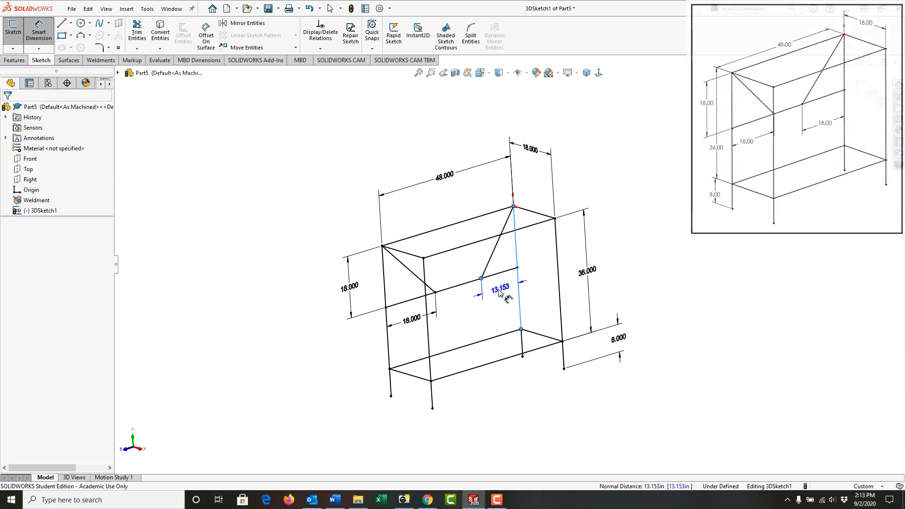
{"action": "key", "text": "Return"}
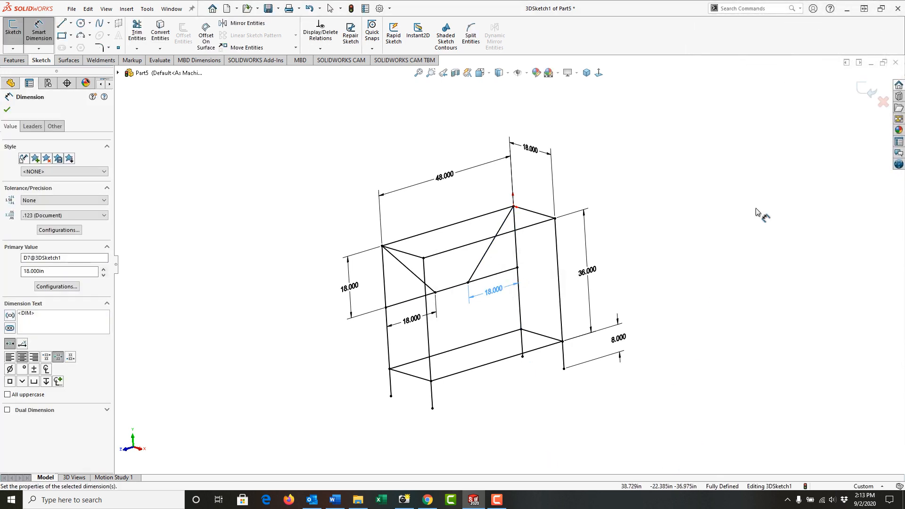
Exit the finished 3D sketch, show the frame in isometric view and clear the selection
{"action": "left_click", "coordinate": [867, 91]}
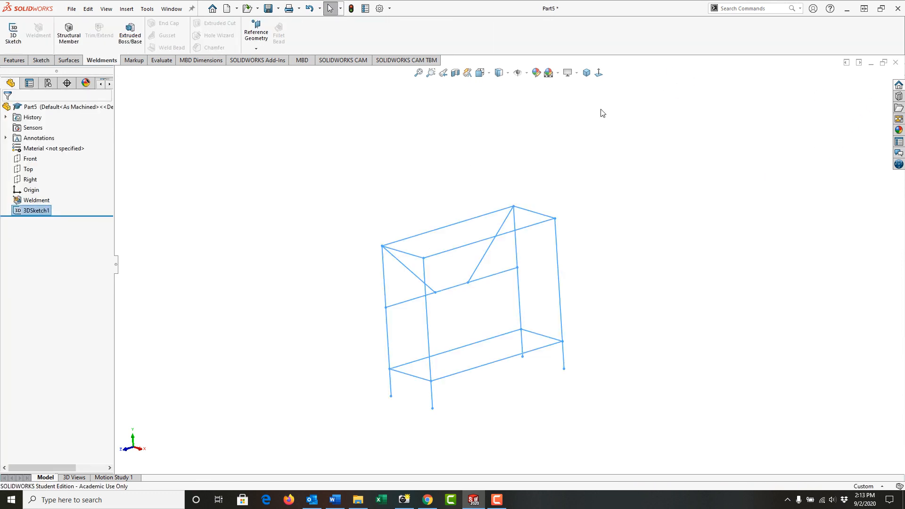
{"action": "left_click", "coordinate": [587, 72]}
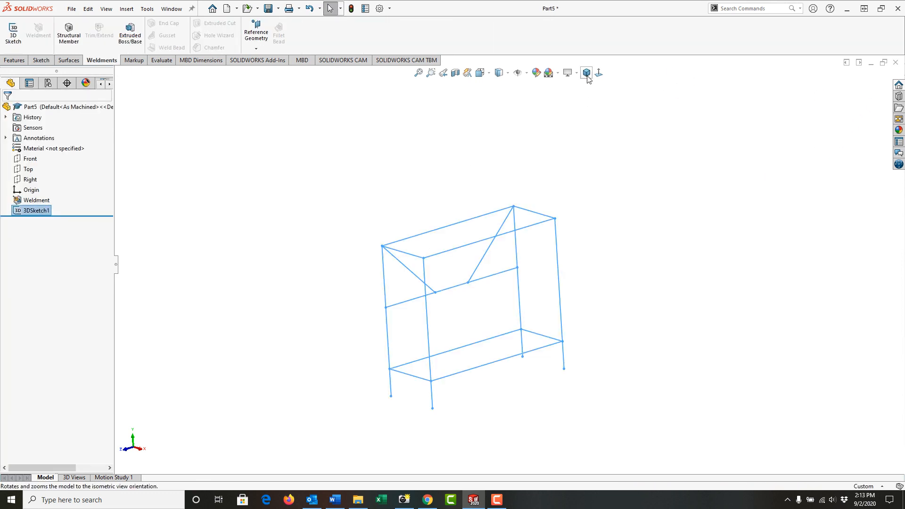
{"action": "left_click", "coordinate": [376, 158]}
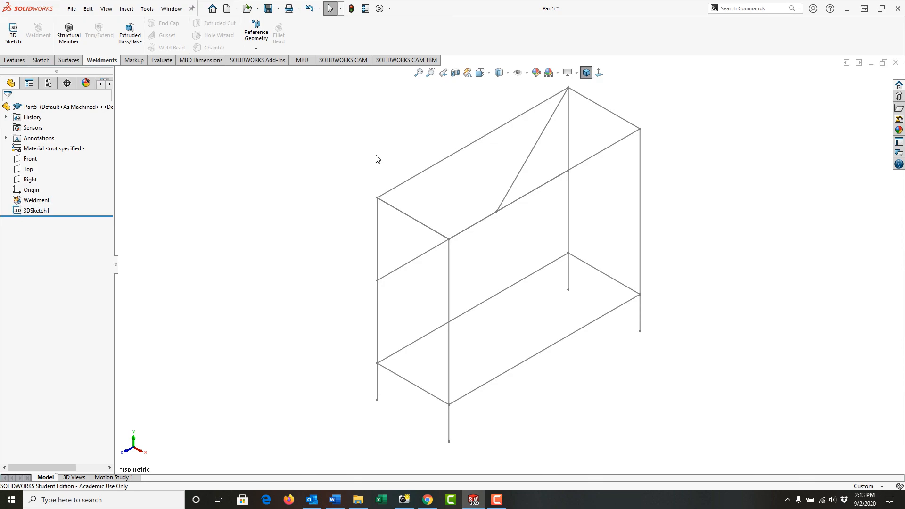